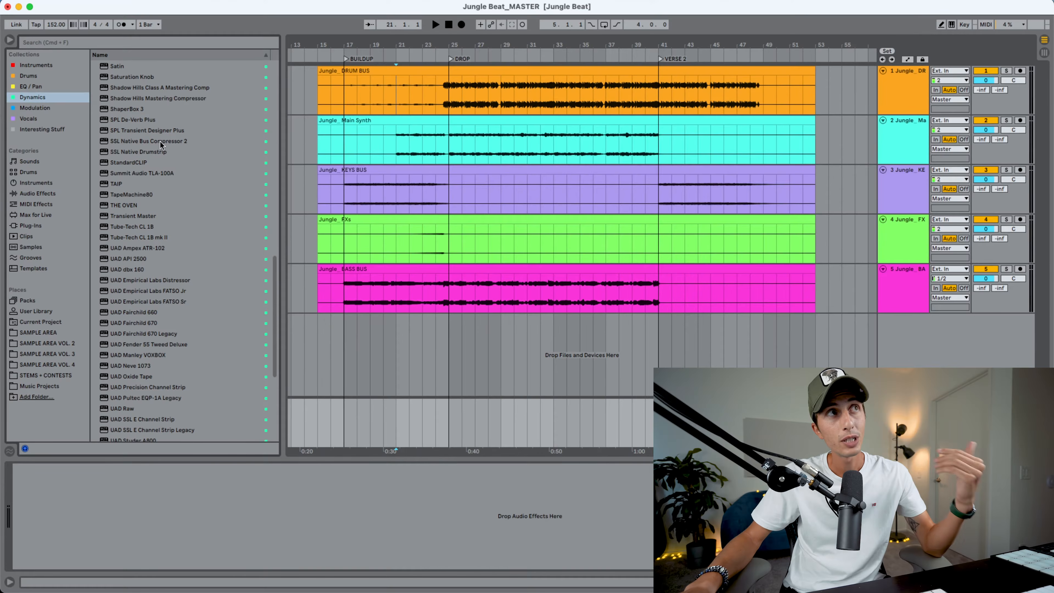
Load the SSL Native Bus Compressor 2 onto the master track
left_click(159, 141)
double_click(159, 141)
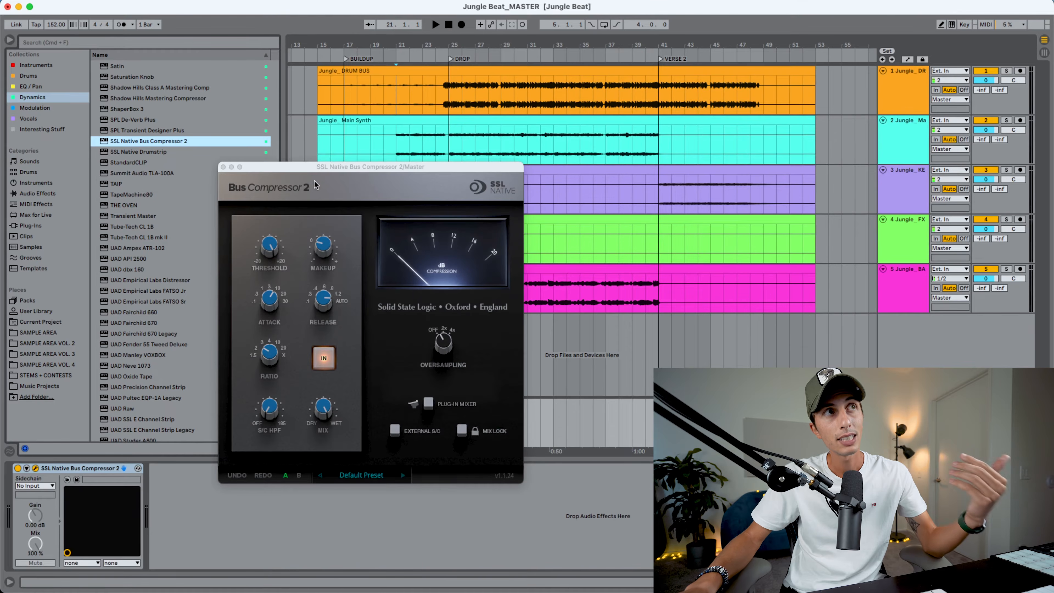
left_click_drag(342, 178, 422, 183)
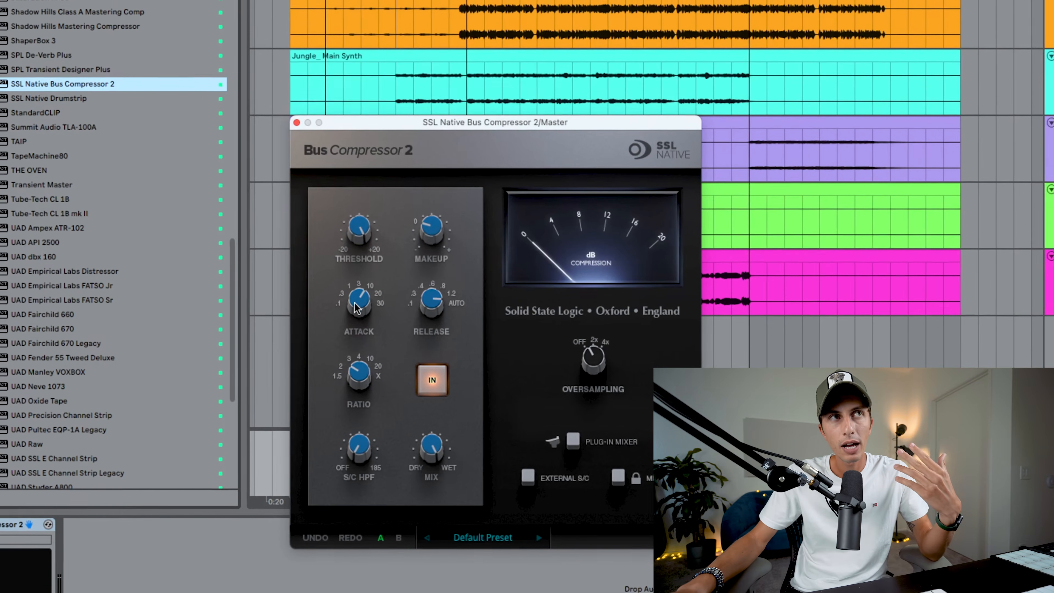
Raise the bus compressor's attack time and lower its threshold to about 9 dB
left_click_drag(356, 305, 358, 273)
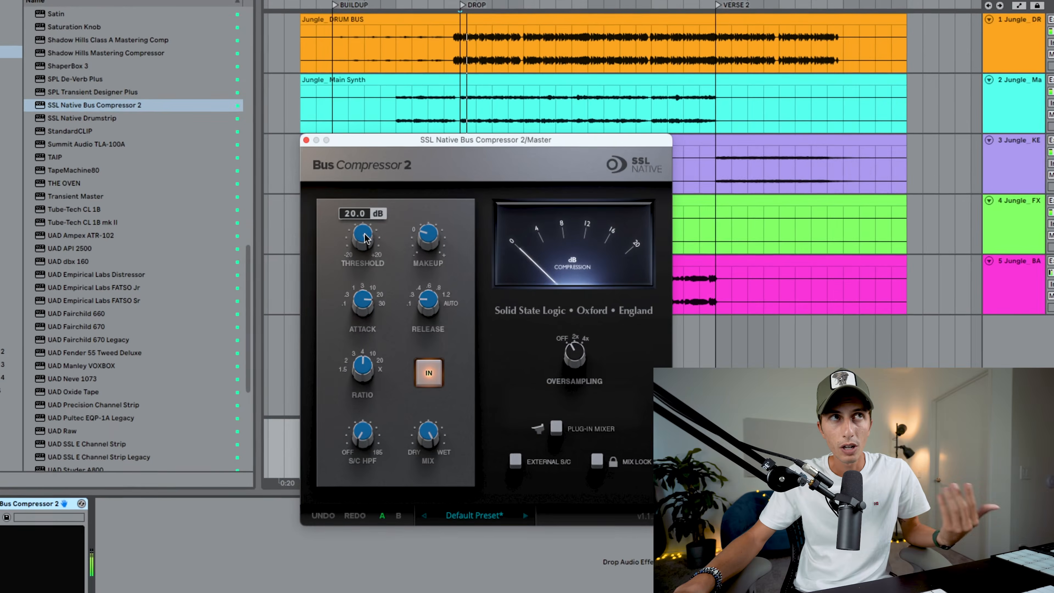
mouse_move(369, 252)
left_mouse_down()
mouse_move(368, 265)
mouse_move(355, 265)
left_mouse_up()
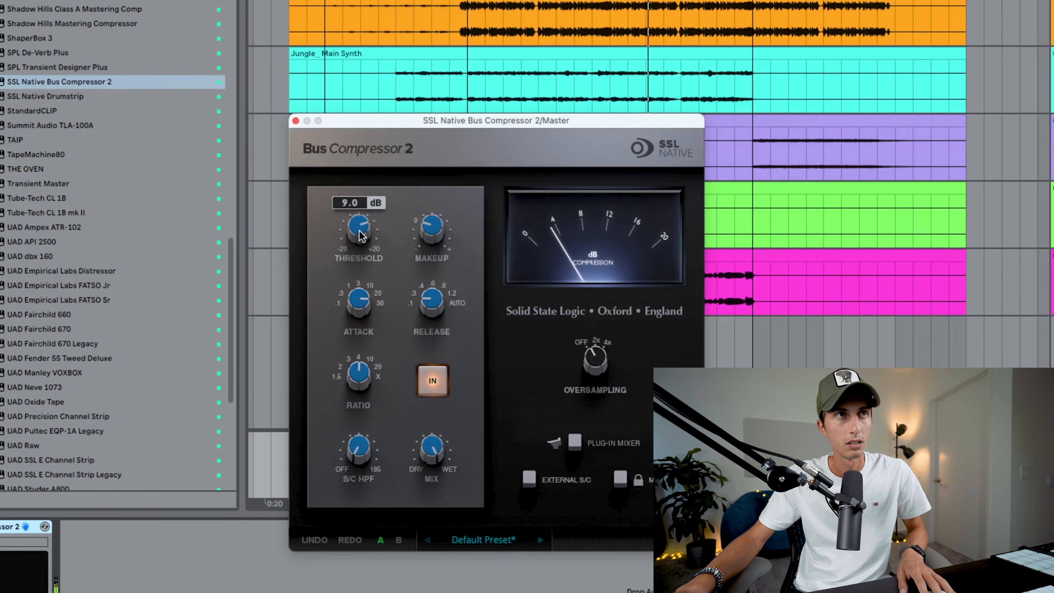
Set the bus compressor's sidechain high-pass filter to about 55.7 Hz and fine-tune its threshold to about 8.4 dB
mouse_move(369, 447)
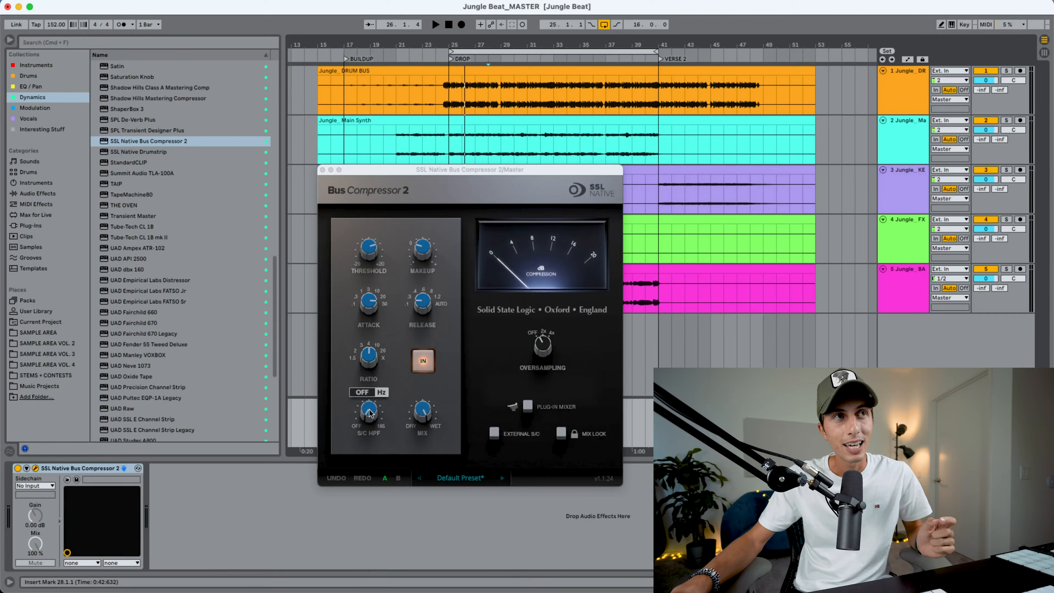
left_click_drag(370, 413, 370, 409)
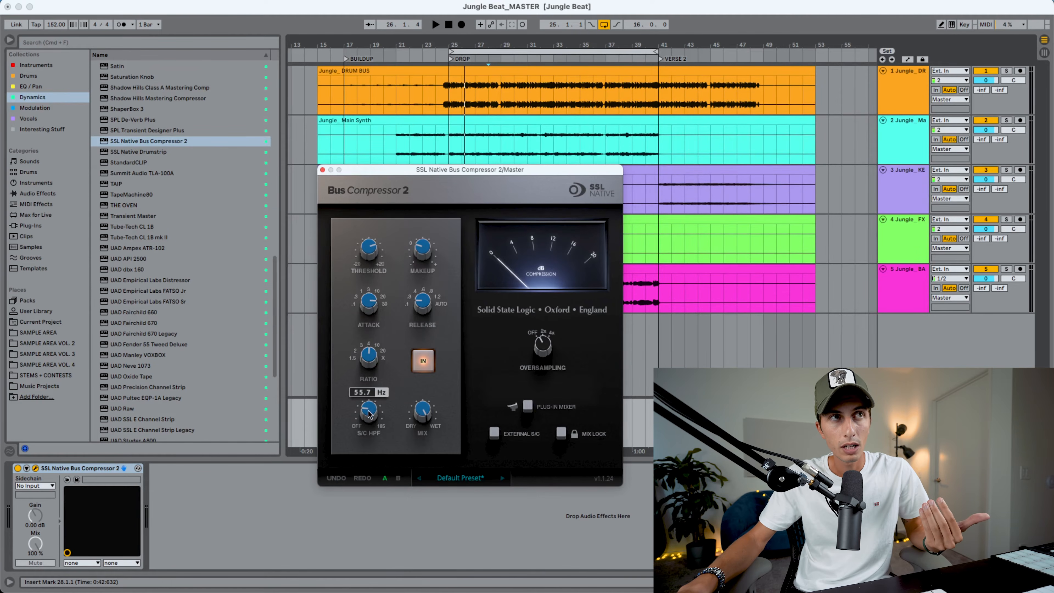
scroll(369, 410, "up", 2)
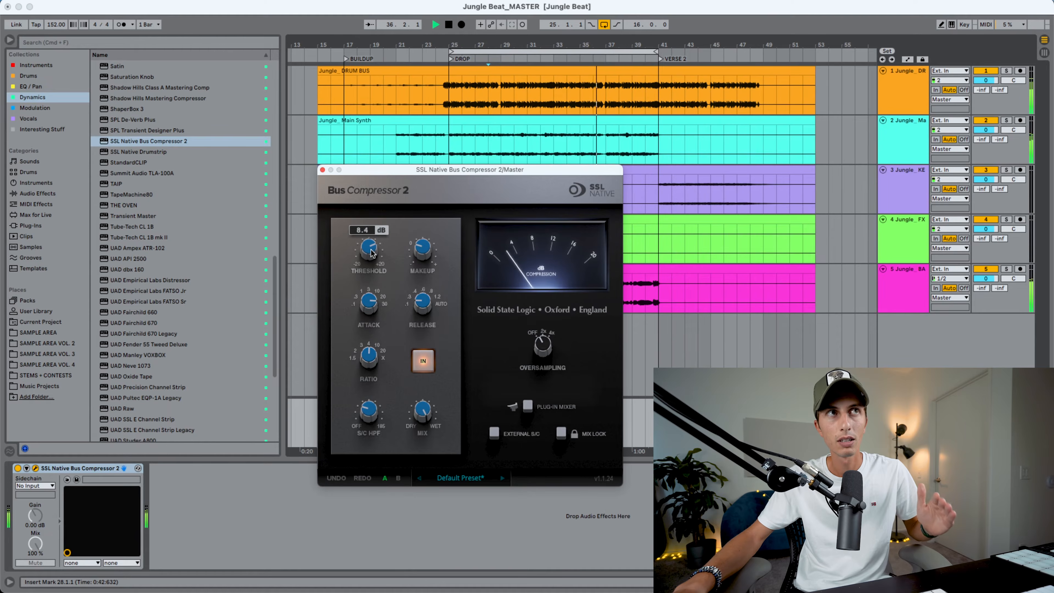
left_click_drag(372, 249, 371, 251)
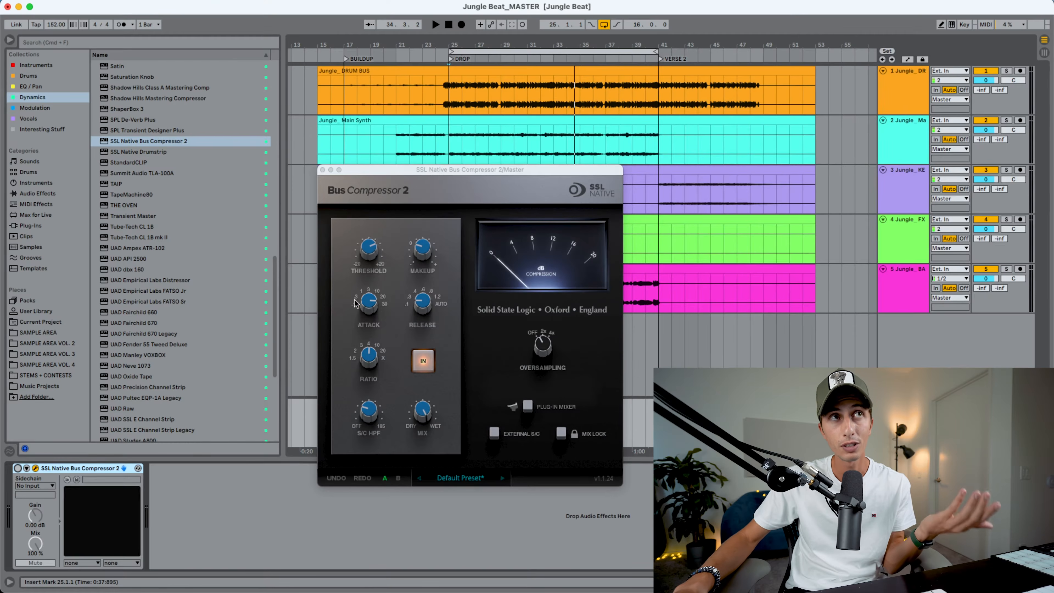
mouse_move(423, 253)
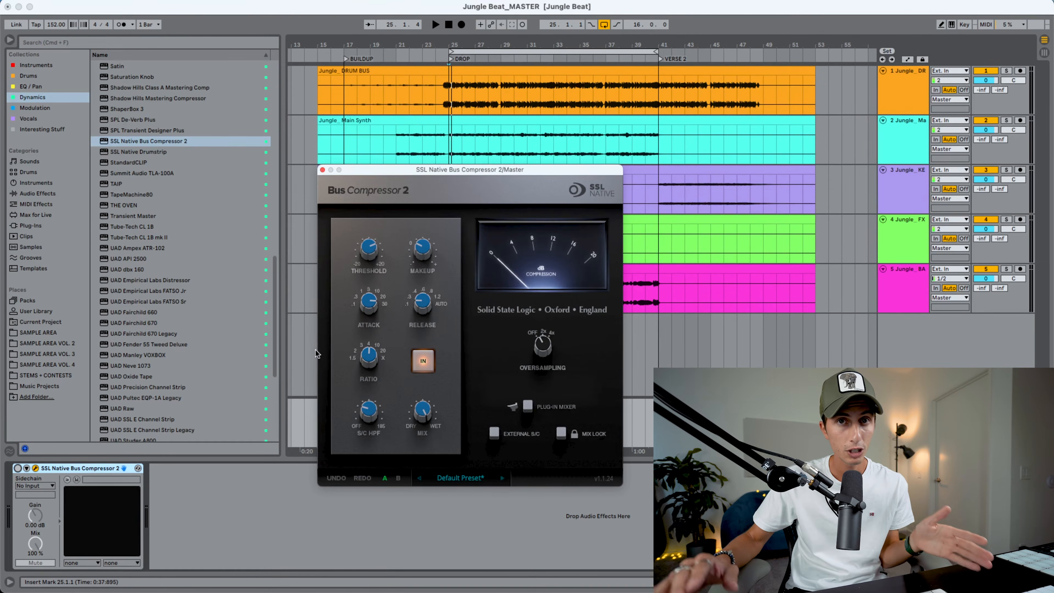
Switch the SSL bus compressor on and off during playback to compare the sound, leaving it enabled
left_click(18, 468)
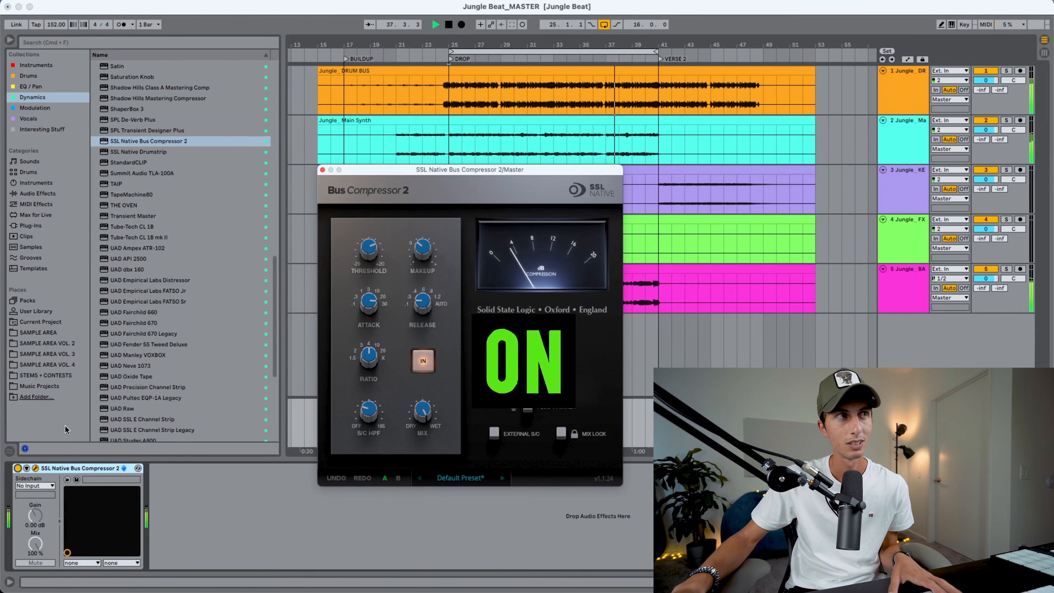
left_click(17, 468)
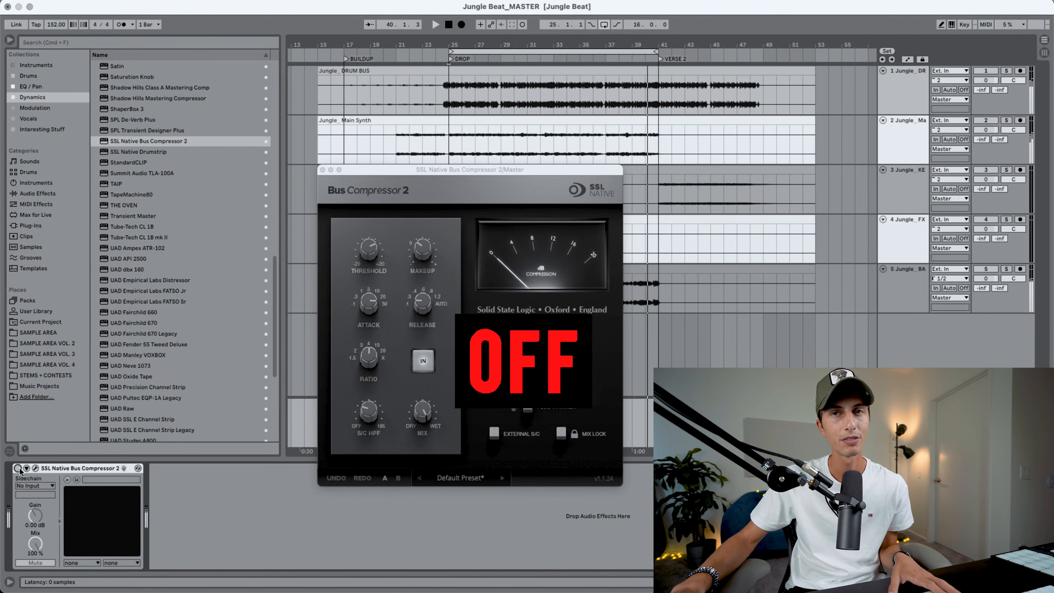
left_click(18, 468)
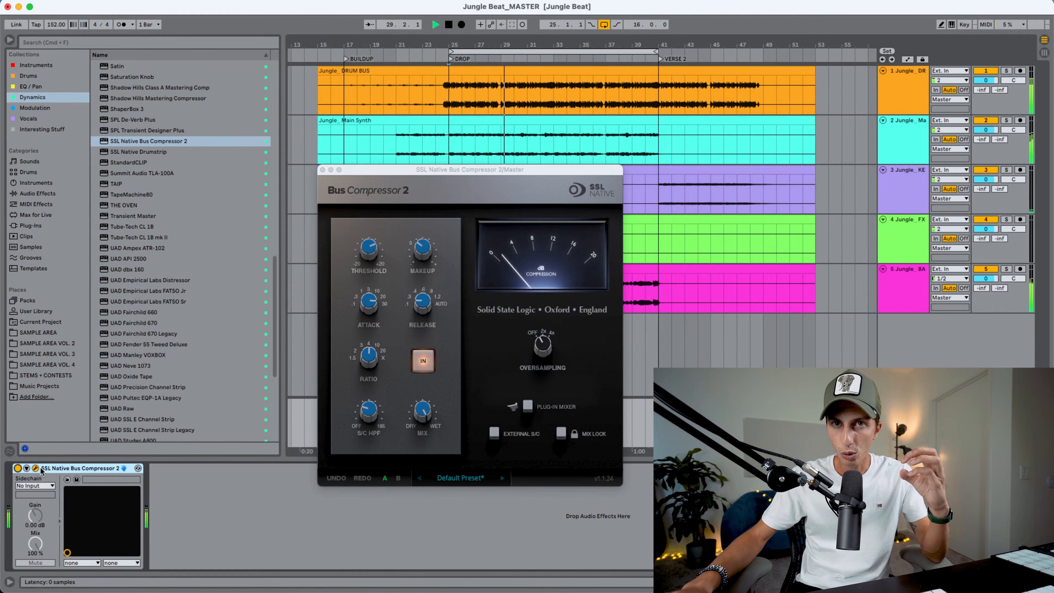
left_click(18, 468)
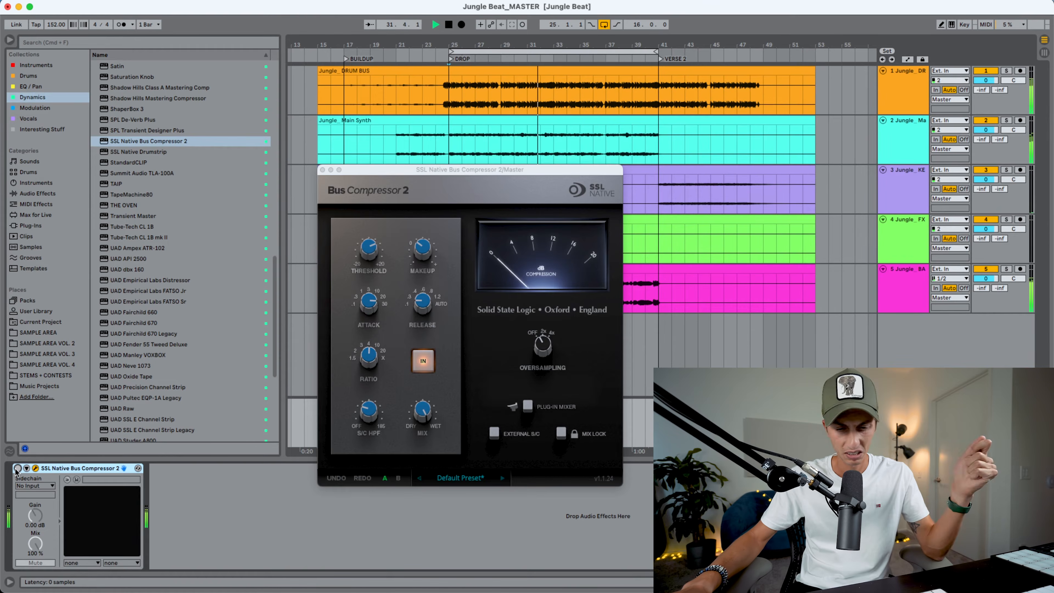
left_click(17, 469)
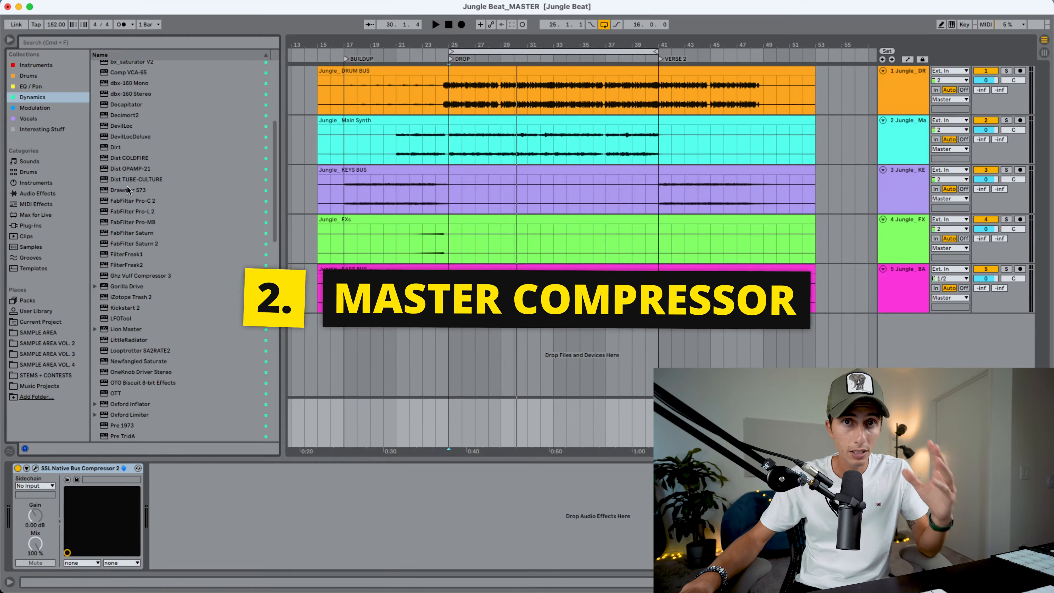
Add the Drawmer S73 to the master, choose the Gentle Comp style and set its amount to about 41%
double_click(127, 189)
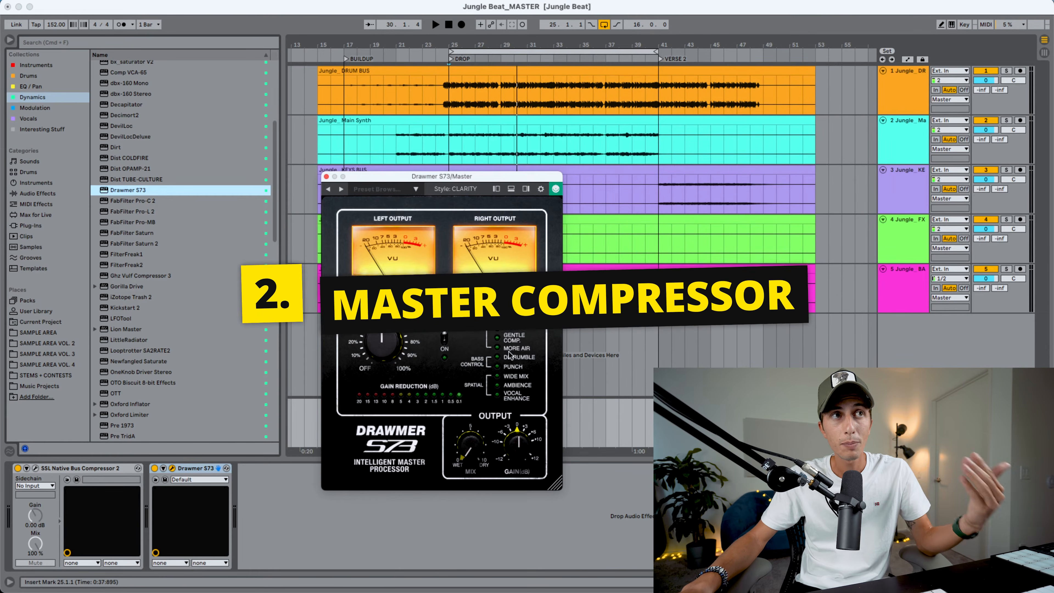
left_click(514, 341)
left_click_drag(471, 447, 471, 426)
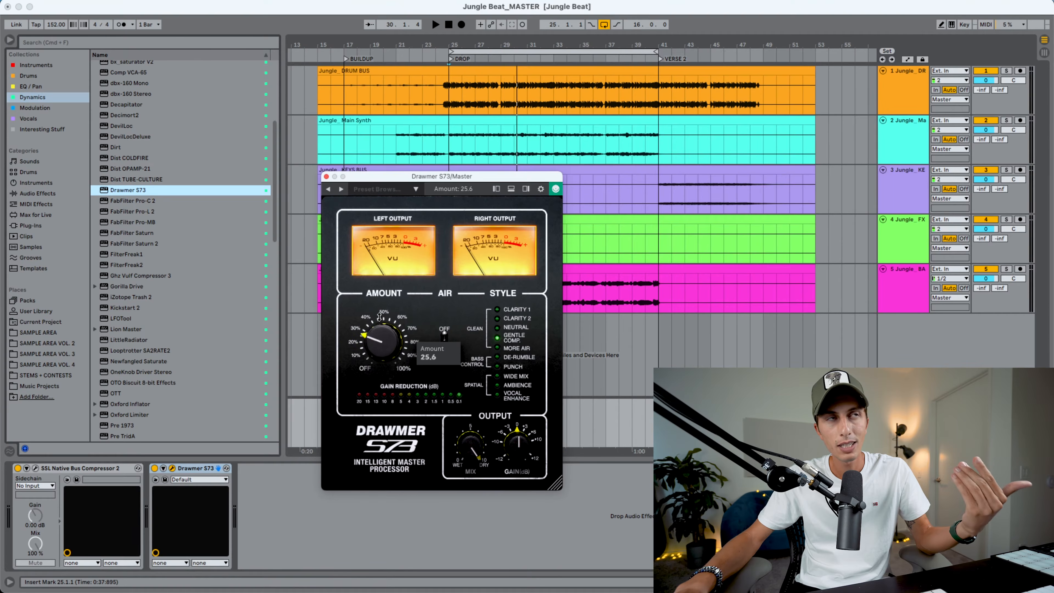
left_click_drag(379, 318, 392, 339)
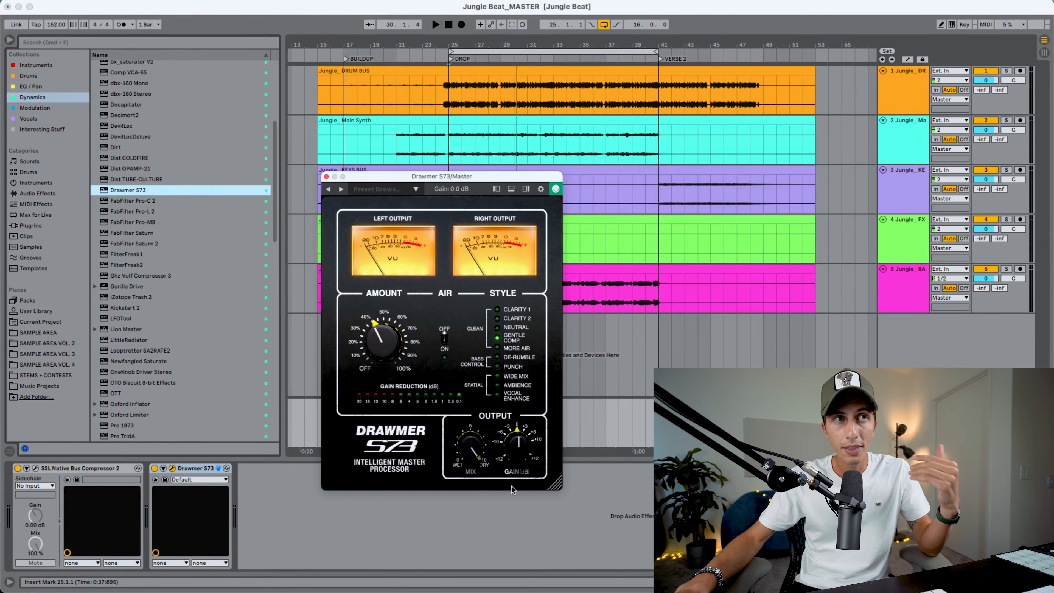
Adjust the Drawmer S73's dry/wet output mix while playing the drop, and compare the sound with the processor bypassed
left_click_drag(478, 454, 473, 446)
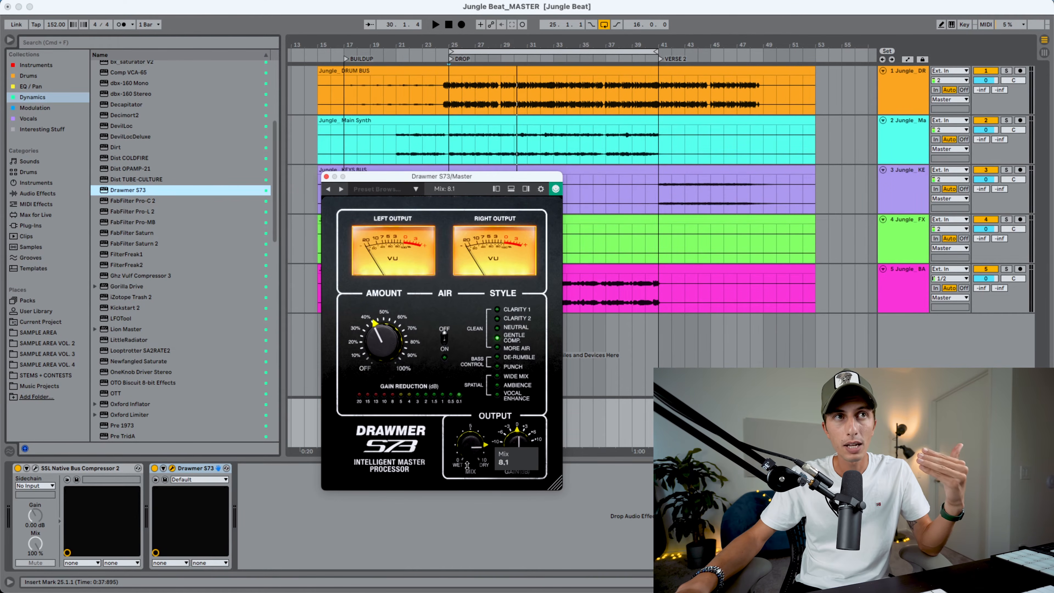
key("space")
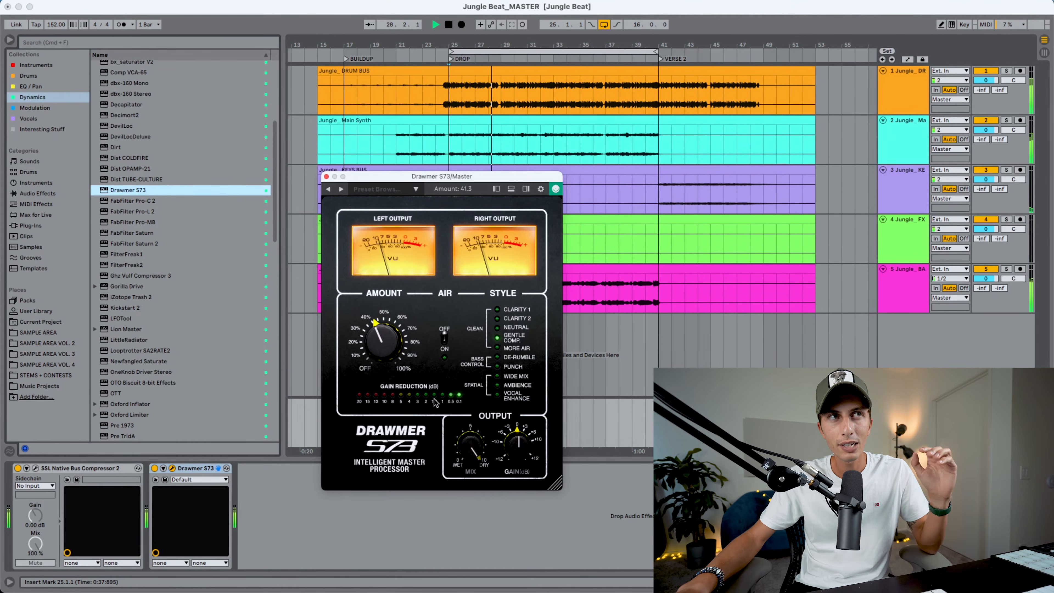
left_click_drag(473, 451, 475, 457)
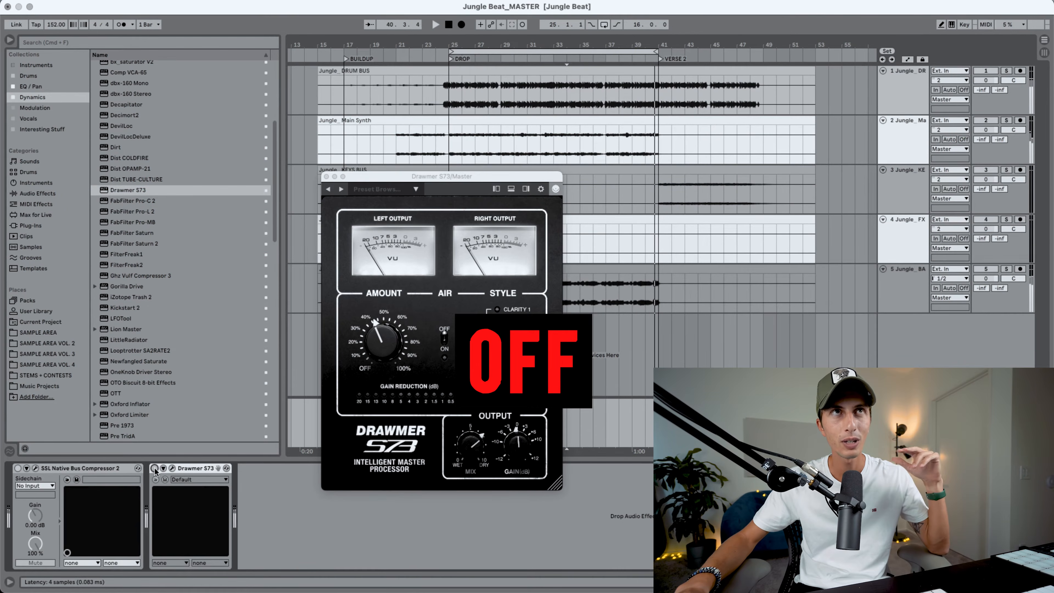
left_click(154, 468)
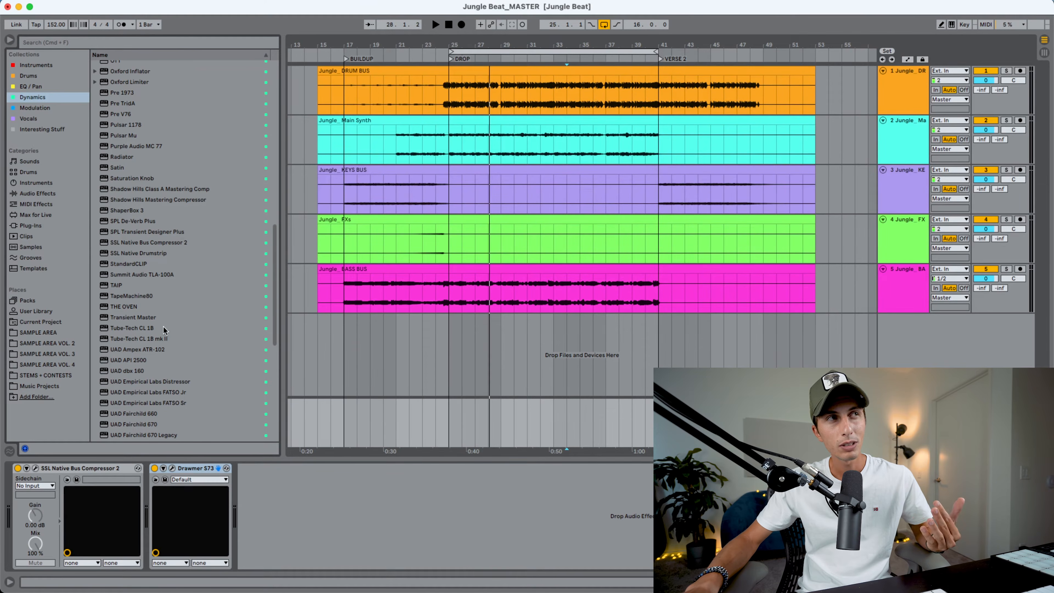
Find the UAD Studer A800 among the dynamics plug-ins and load it onto the master
scroll(163, 327, "down", 2)
left_click(153, 320)
scroll(154, 320, "down", 7)
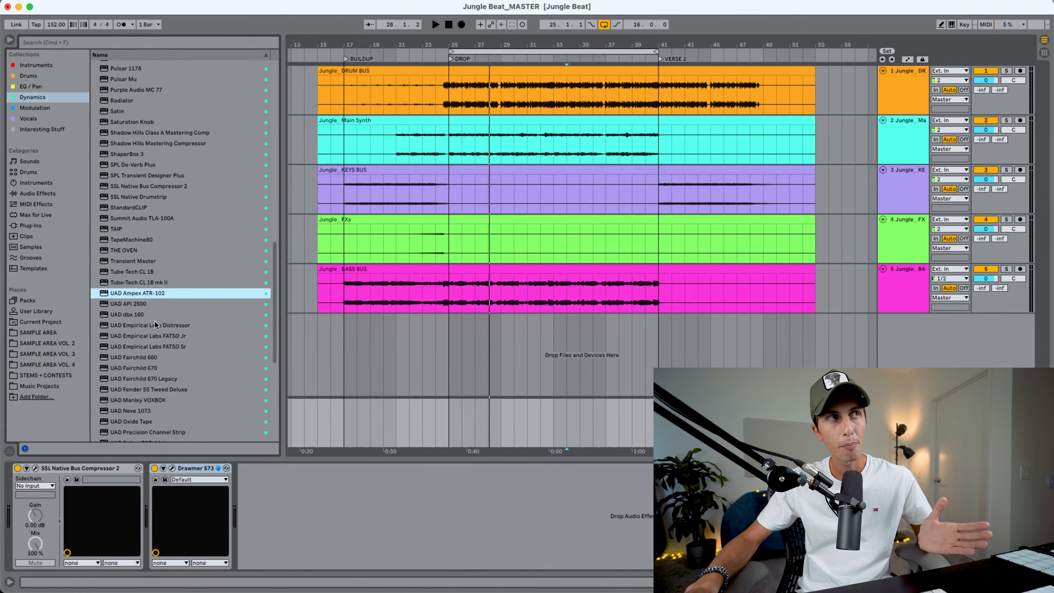
left_click(143, 381)
double_click(143, 382)
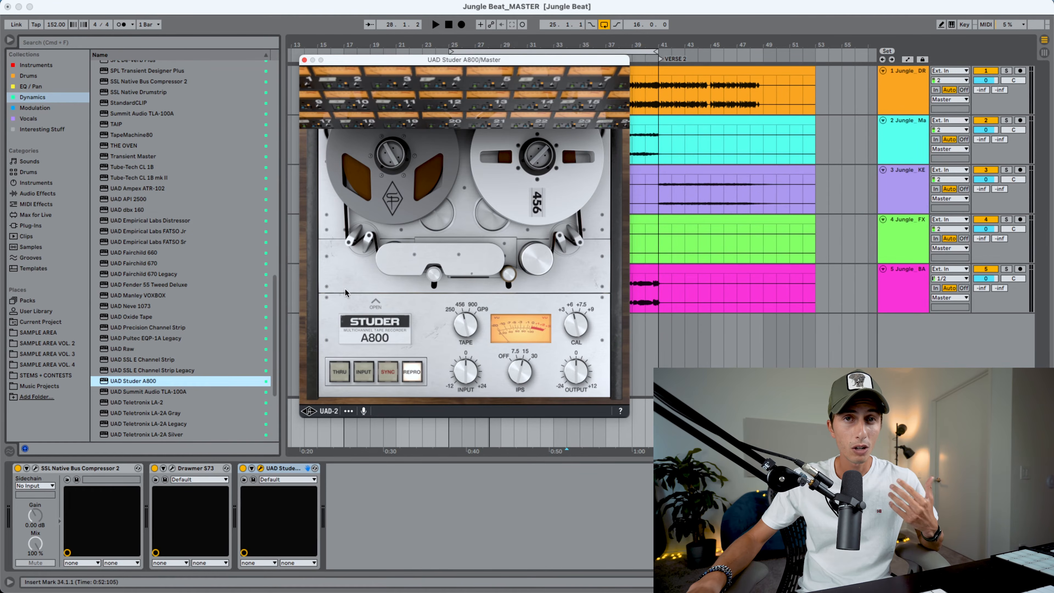
Apply the Drum Bus-15IPS GP9 +7-5 preset to the Studer A800 and open its hidden calibration controls
left_click(298, 480)
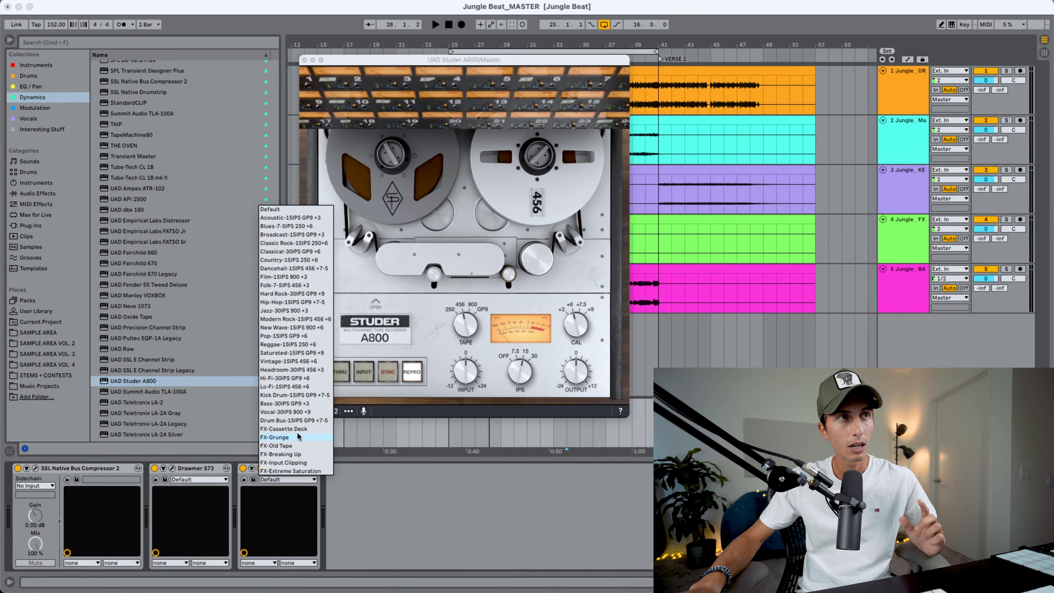
left_click(303, 420)
left_click(375, 303)
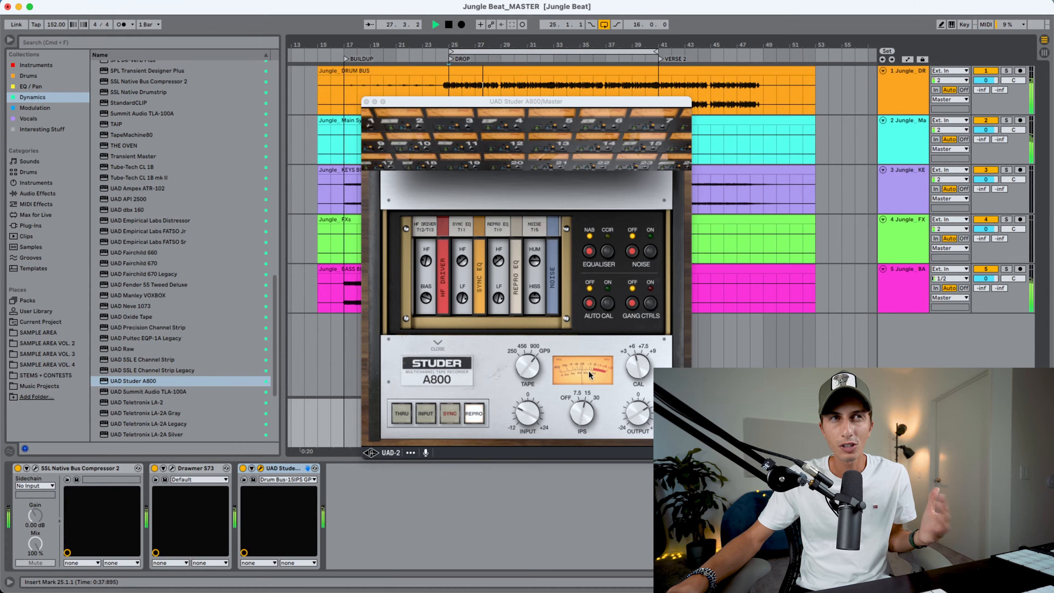
Audition the drop through the Studer A800 and check its input level on the VU meter
left_click(527, 415)
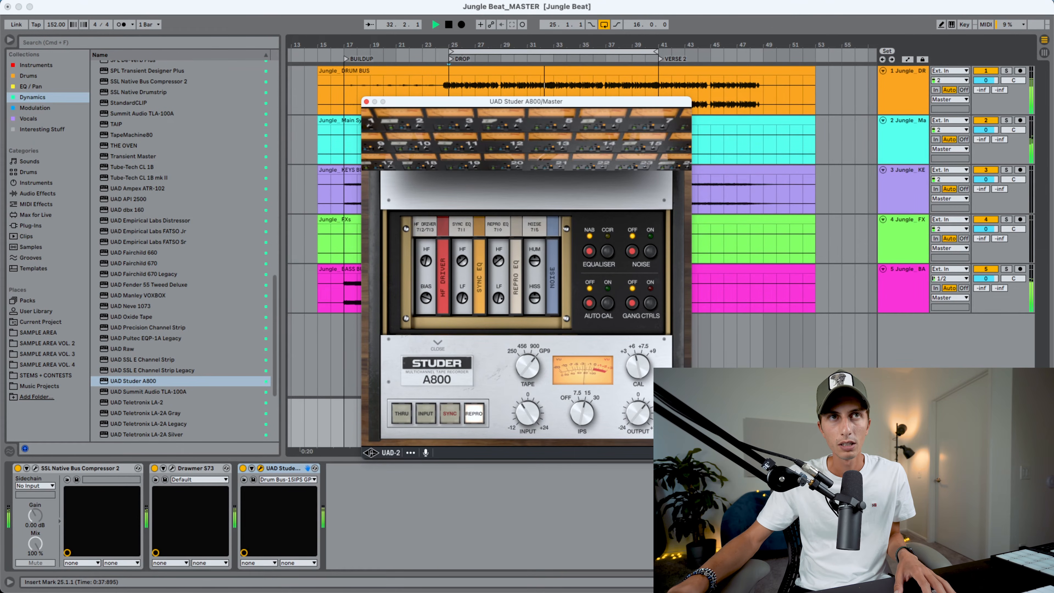
key("space")
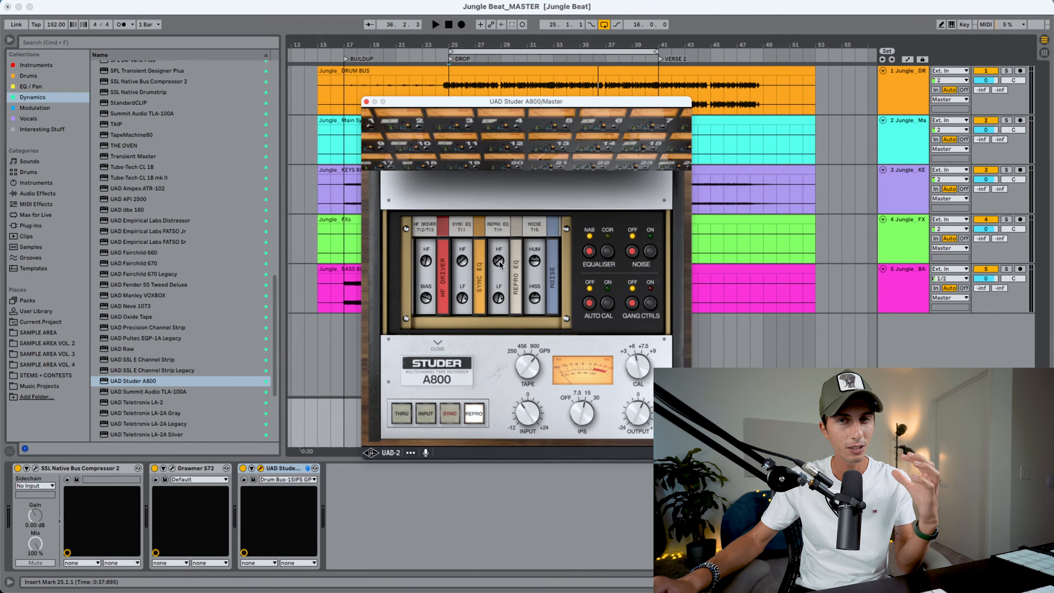
key("space")
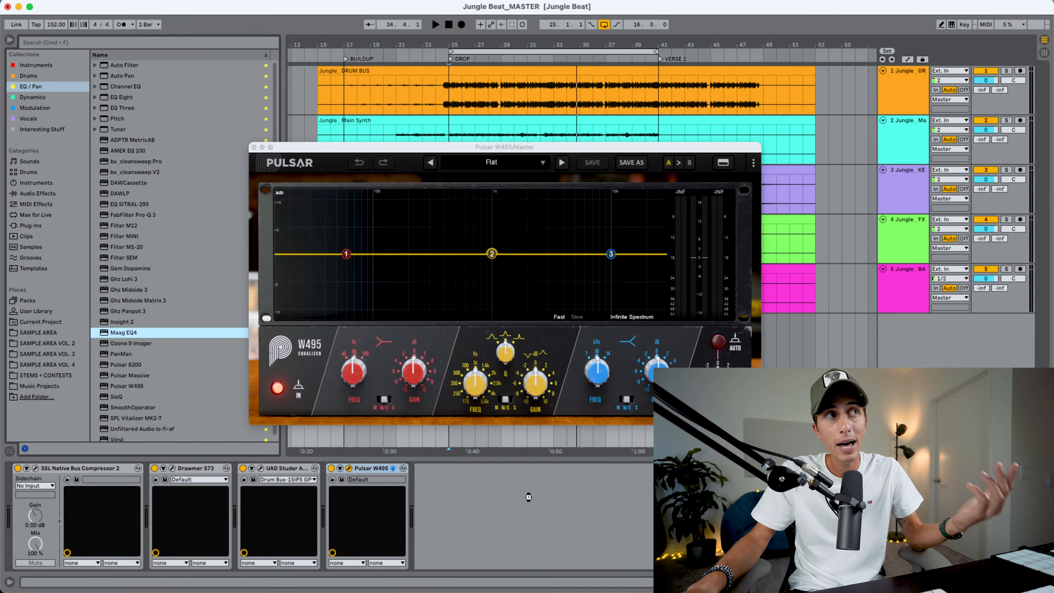
Boost the Pulsar W495's low band gain to about +1.8 dB while playing the drop
left_click_drag(529, 497, 529, 497)
left_click_drag(384, 159, 444, 223)
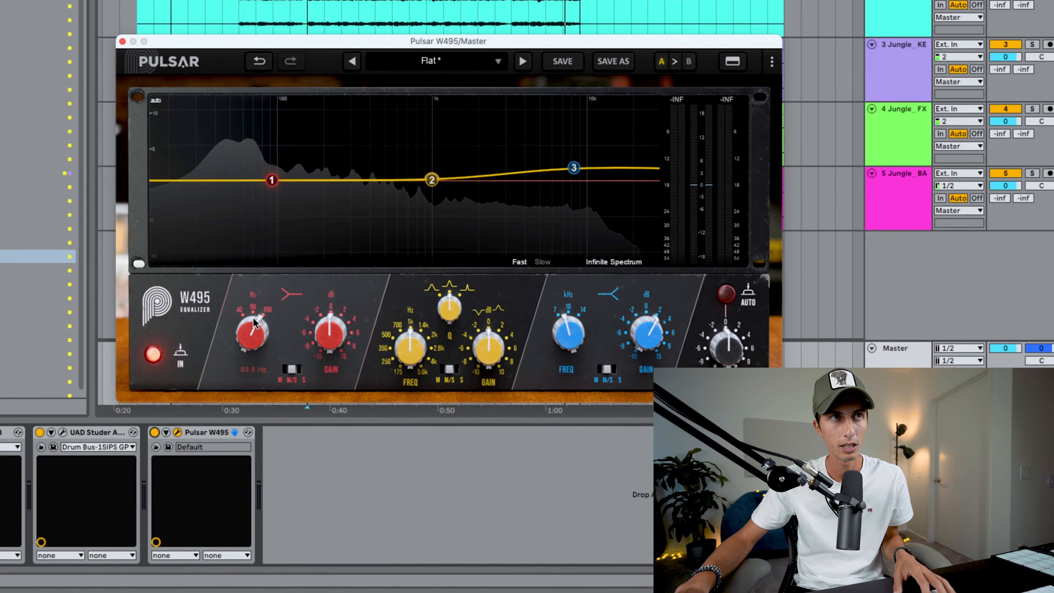
key("space")
left_click_drag(333, 337, 335, 332)
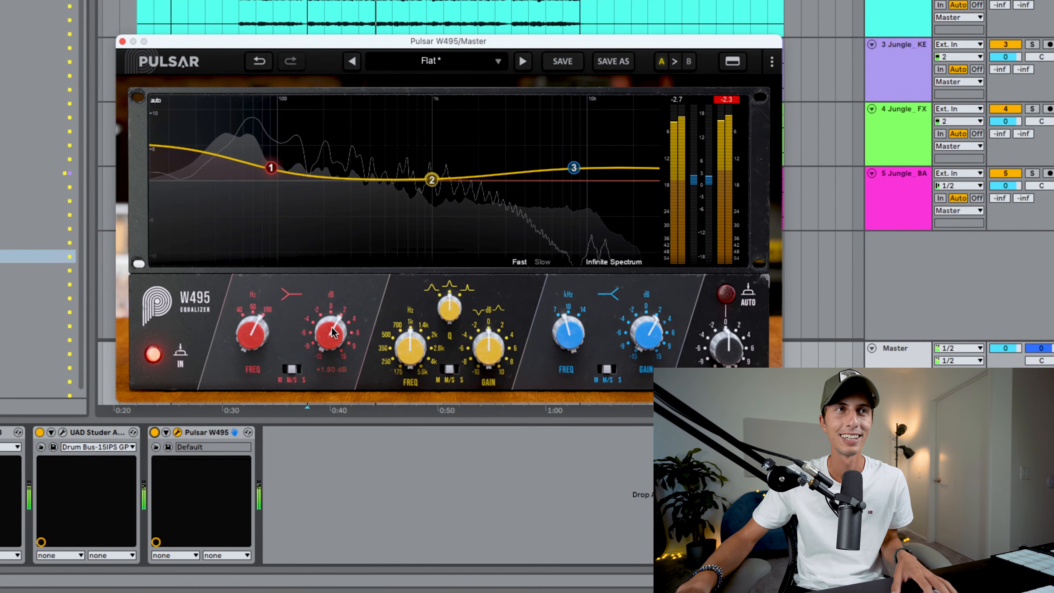
scroll(332, 336, "down", 1)
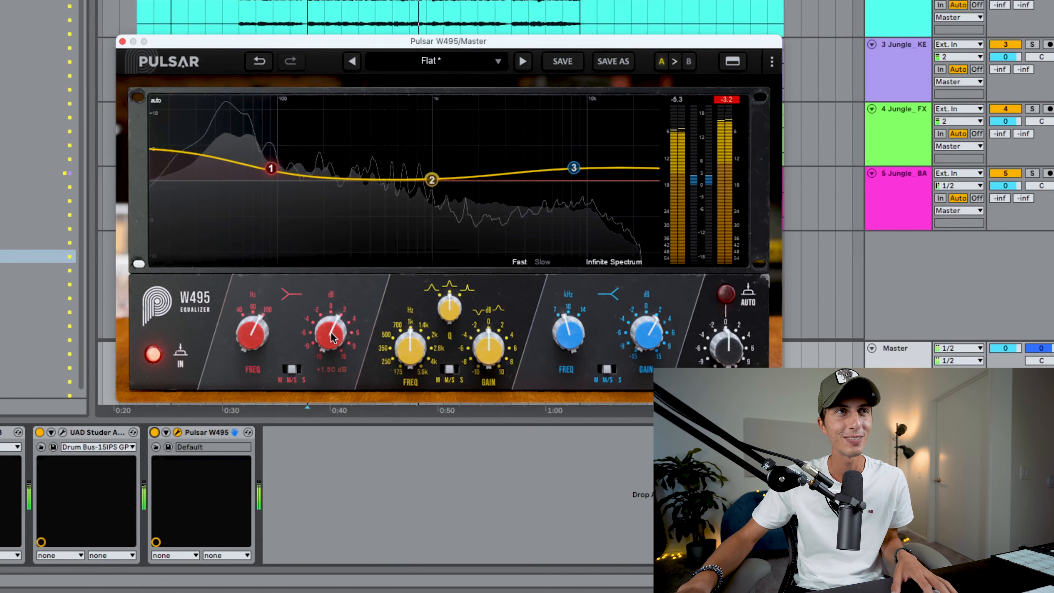
Restrict the W495's low band to the mid channel and compare the equalizer bypassed and active, leaving it enabled
left_click(289, 369)
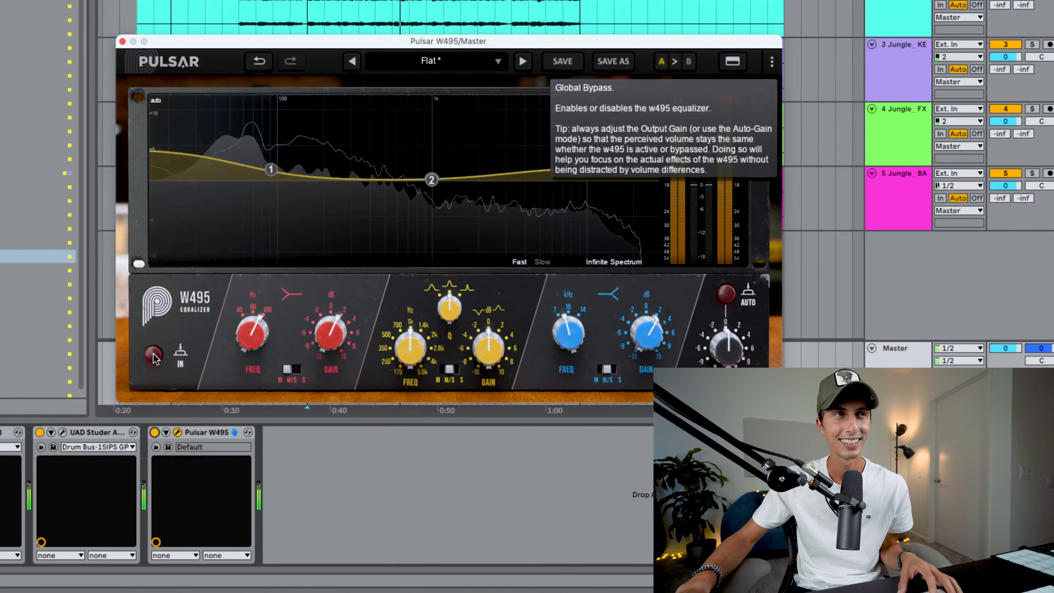
left_click(154, 355)
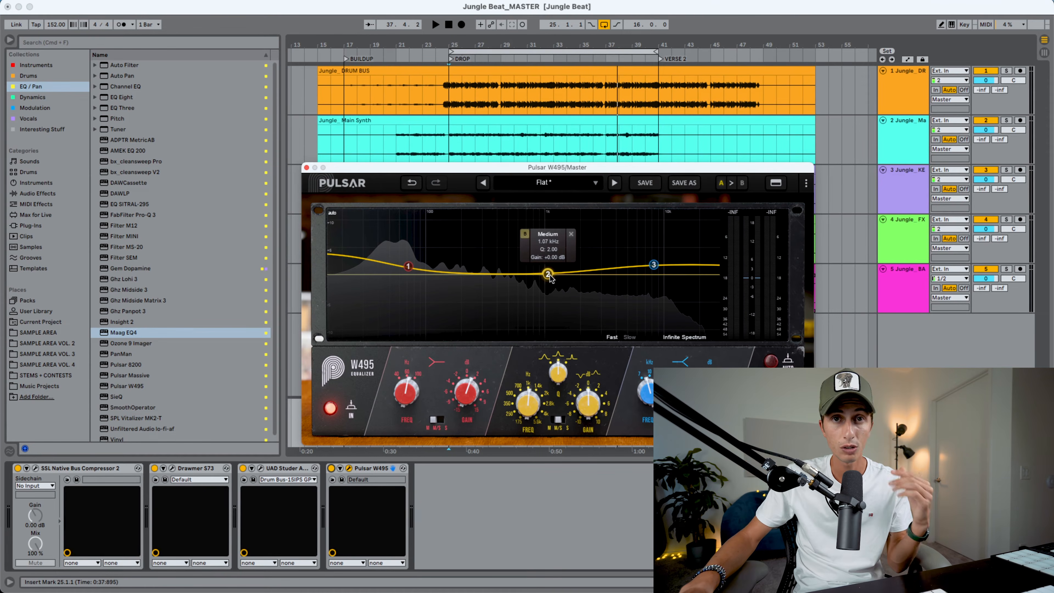
Move the W495's middle band to a higher frequency and cut it by 0.87 dB, checking it against playback
left_click_drag(548, 274, 570, 278)
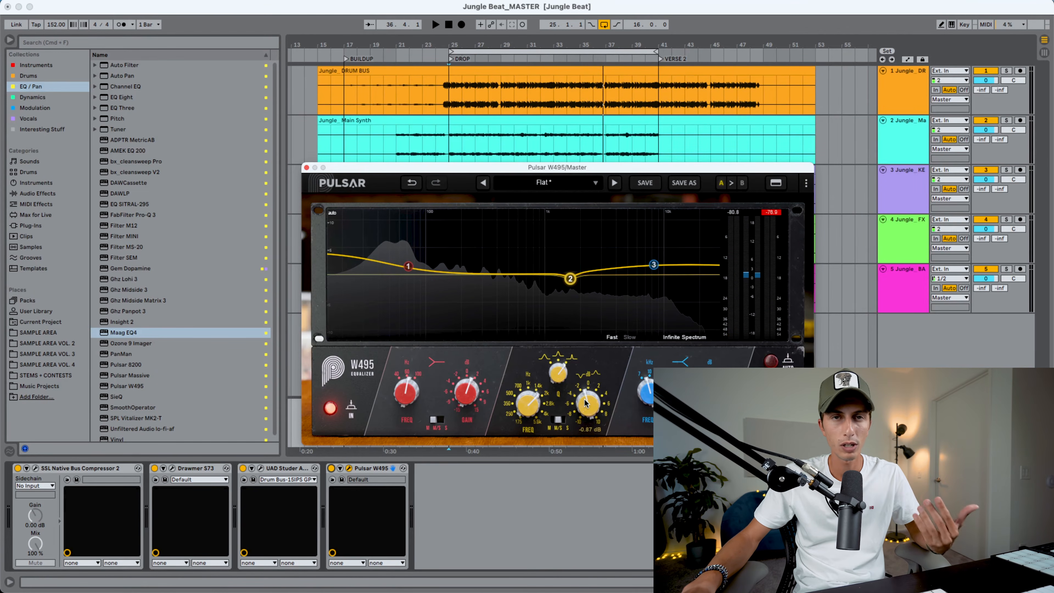
key("space")
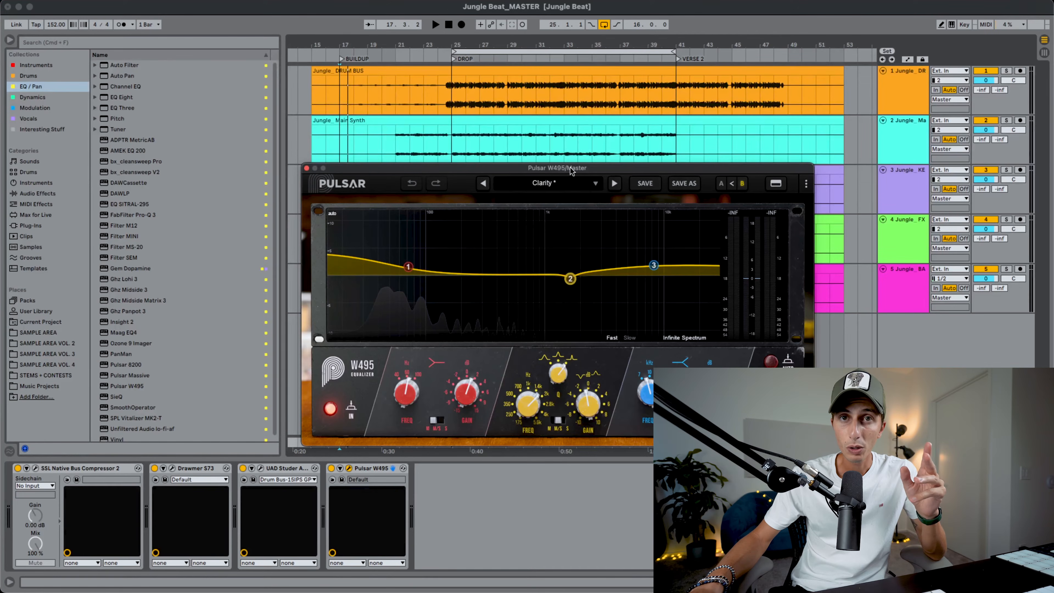
Browse the Pulsar W495's preset categories
left_click(595, 184)
mouse_move(560, 198)
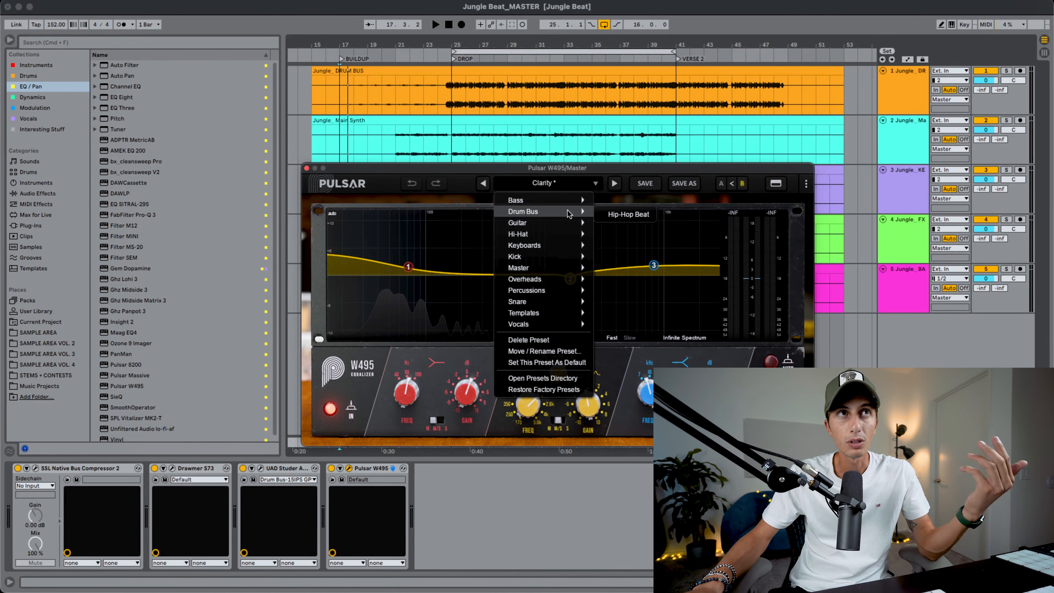
mouse_move(576, 324)
left_click(625, 350)
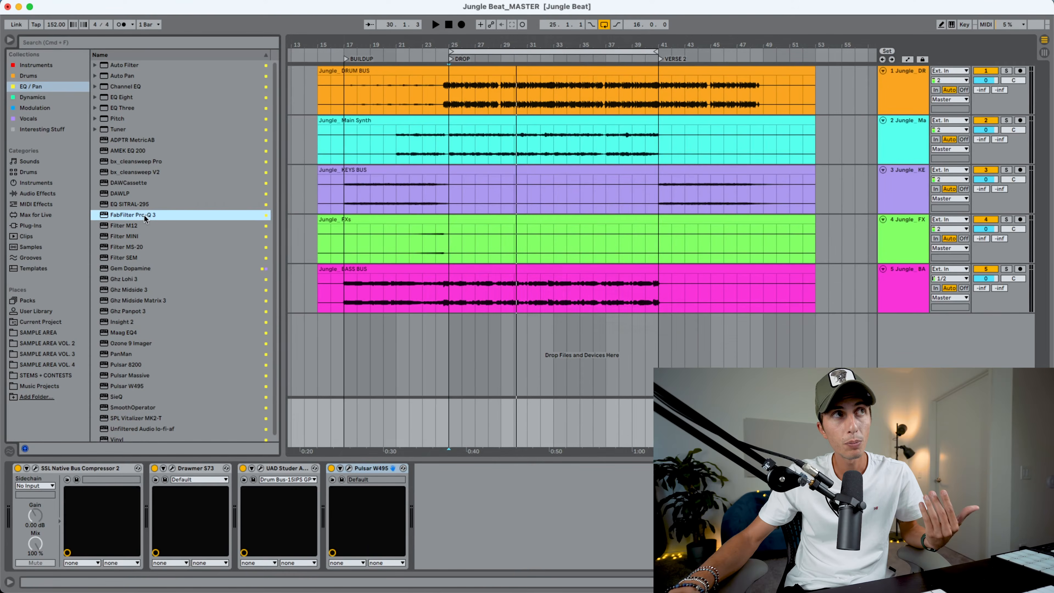
Insert FabFilter Pro-Q 3 on the master after the W495, followed by ADPTR MetricAB
double_click(144, 214)
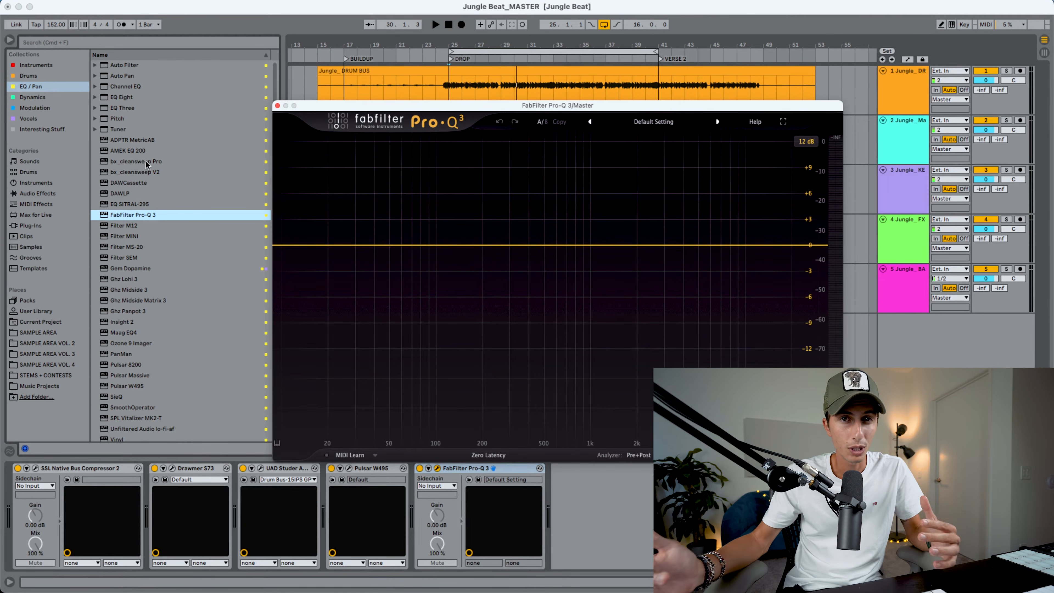
left_click_drag(132, 140, 610, 475)
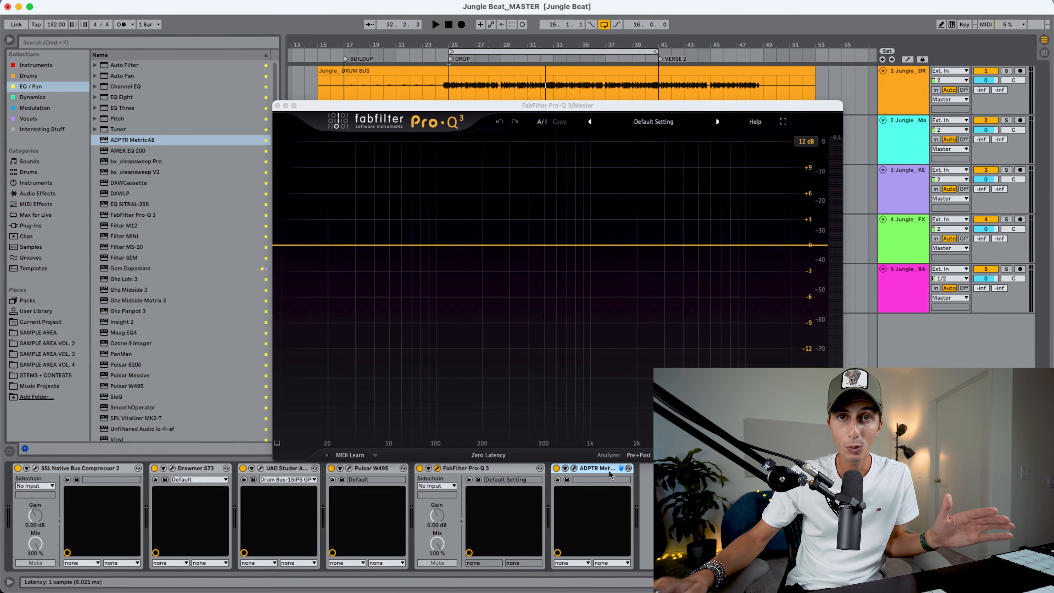
Add a 130 Hz, 24 dB/oct low cut in the Pro-Q 3 and restrict it to the side channel
double_click(404, 245)
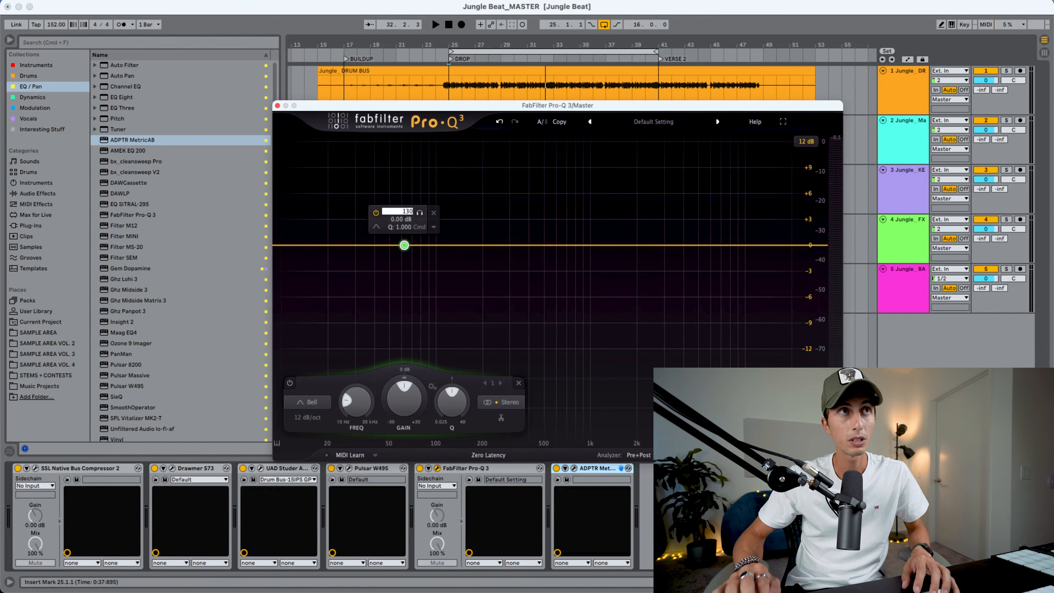
type("130")
key("Return")
left_click(345, 405)
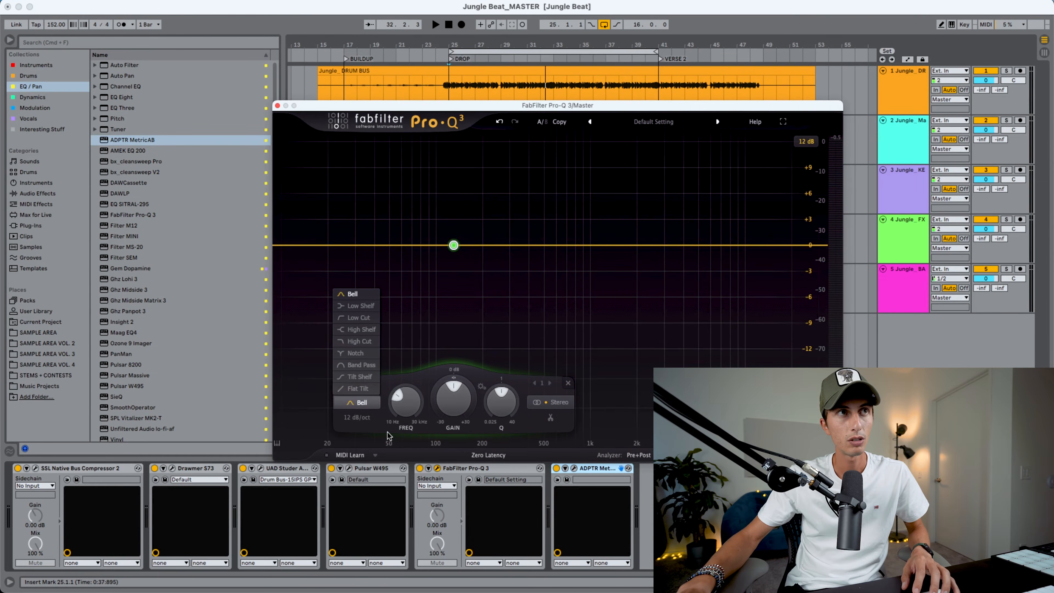
left_click(356, 318)
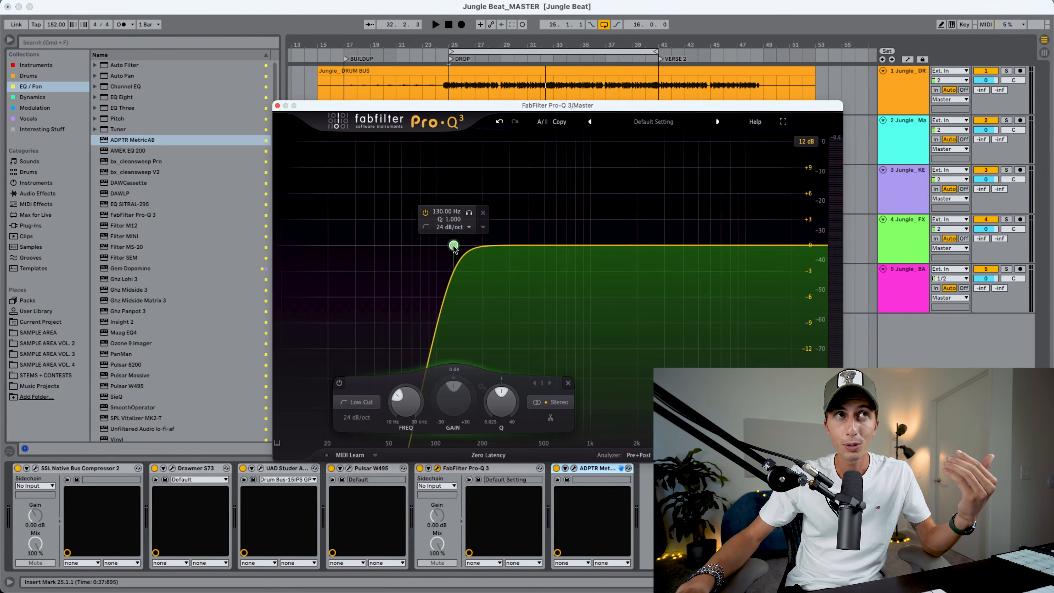
right_click(453, 245)
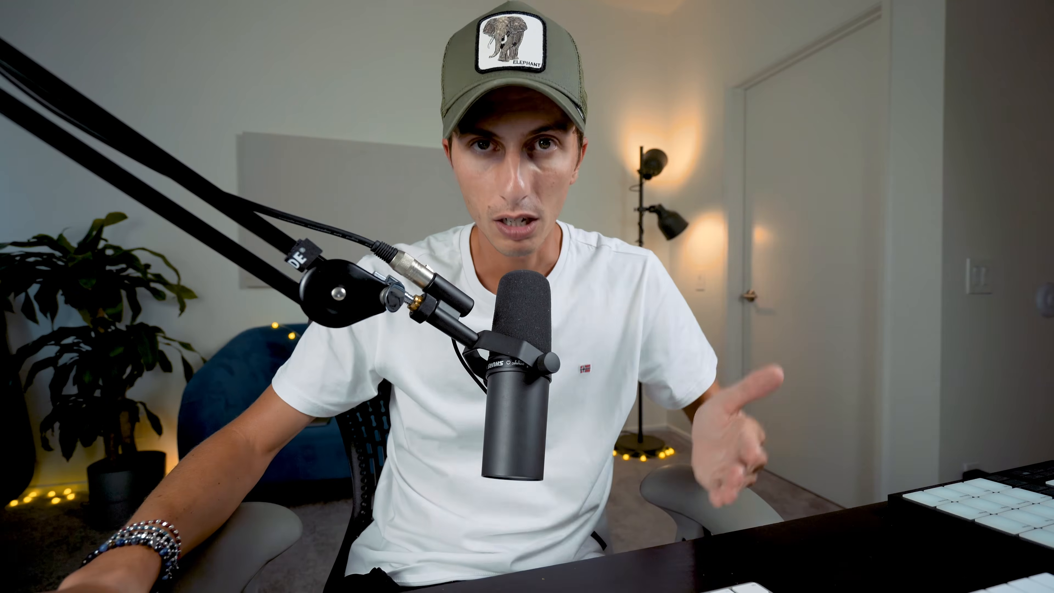
Play the drop through the side low cut and check the signal with MetricAB
key("space")
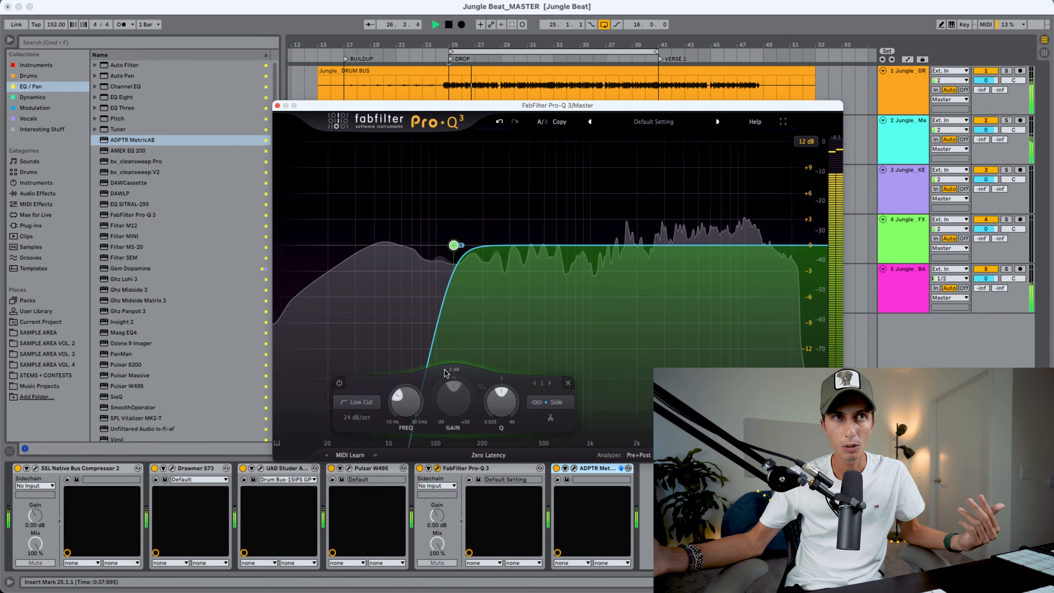
left_click(501, 372)
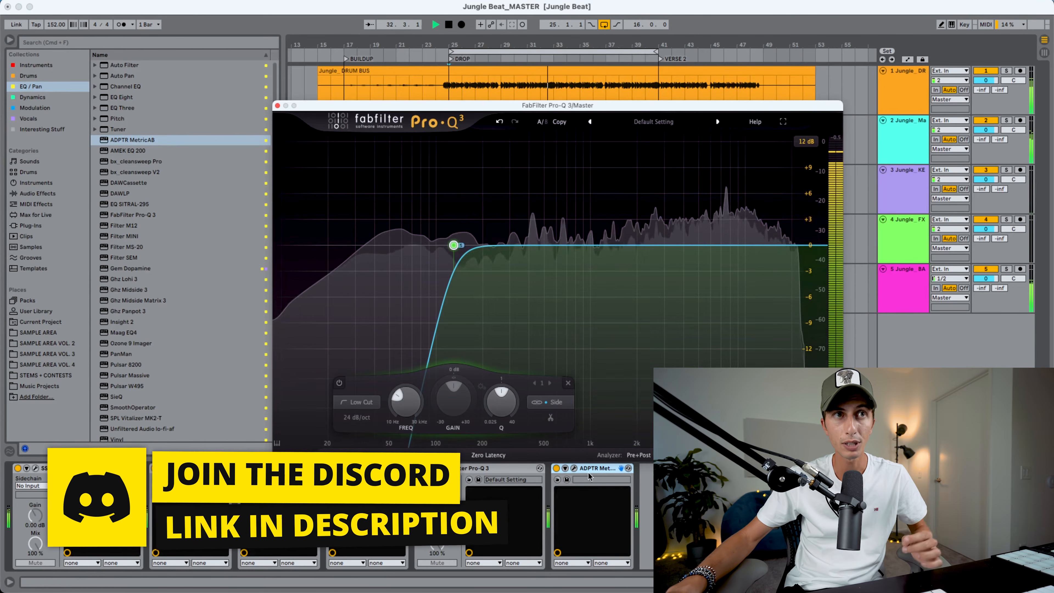
left_click(575, 469)
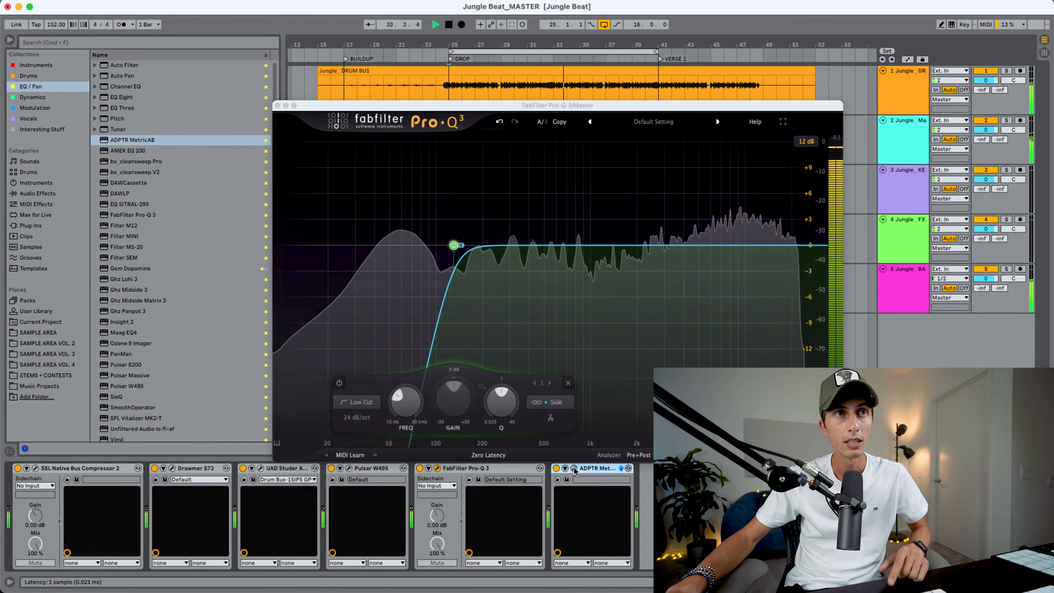
left_click(574, 469)
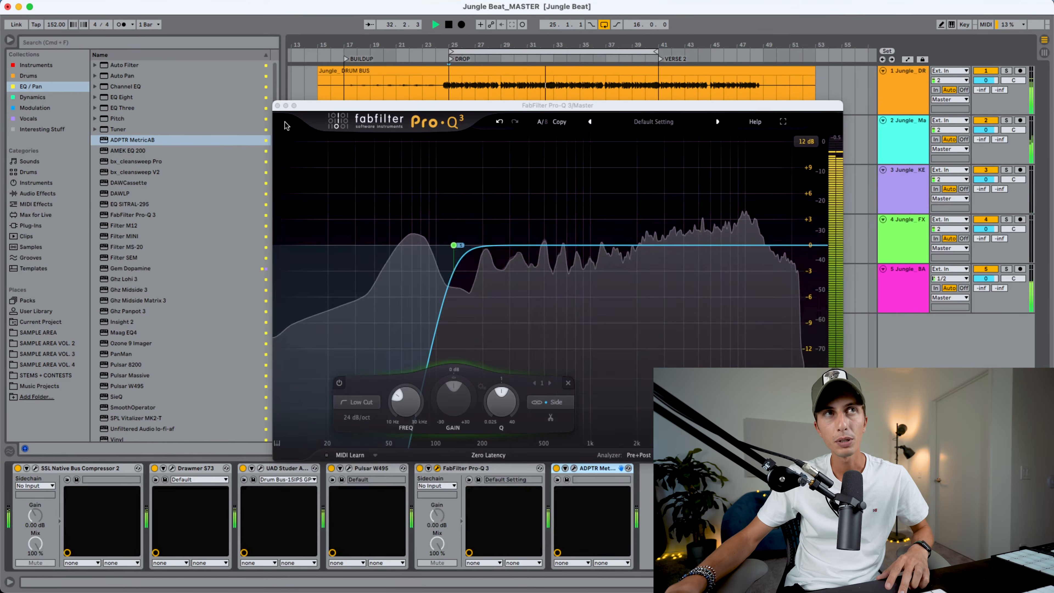
Add a side-channel high shelf at about 6570 Hz with a +3.05 dB boost in the Pro-Q 3 and audition it soloed
left_click(453, 228)
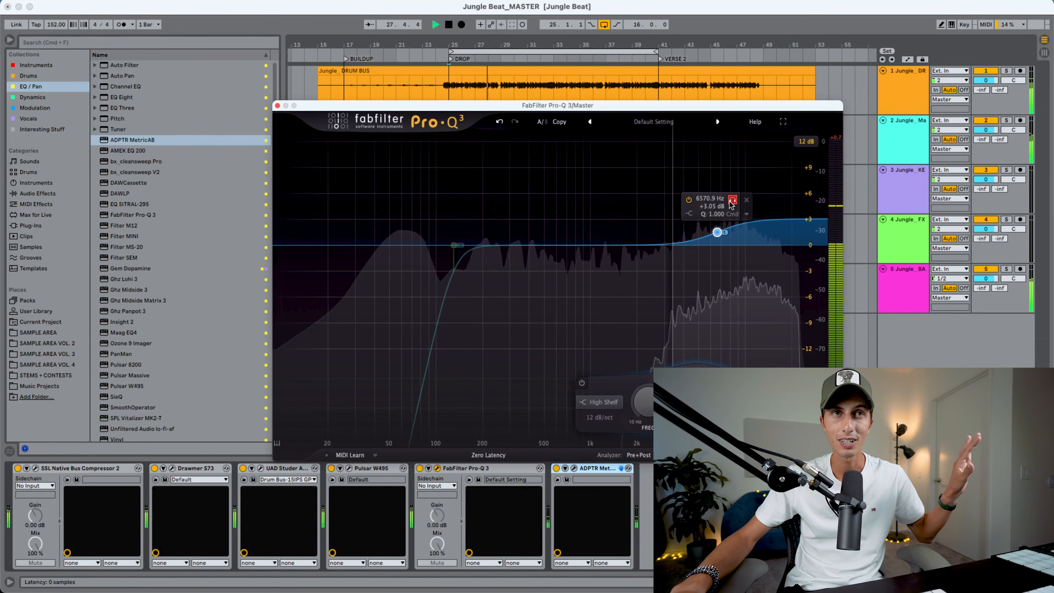
left_click(732, 201)
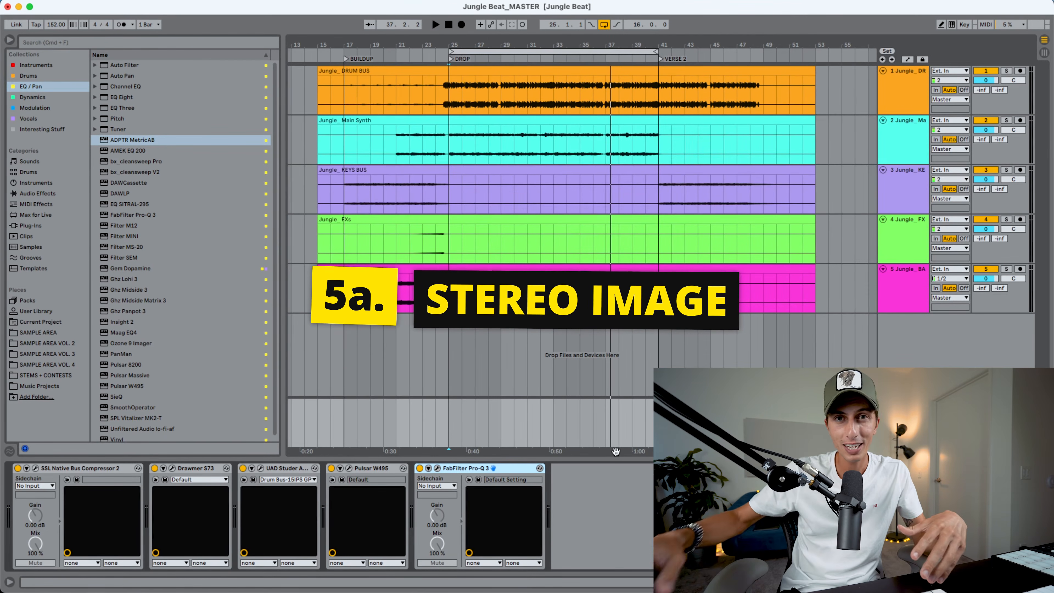
Insert Ozone 9 Imager on the master, widen band 4 to about 38 while playing the drop, and solo band 3
double_click(135, 343)
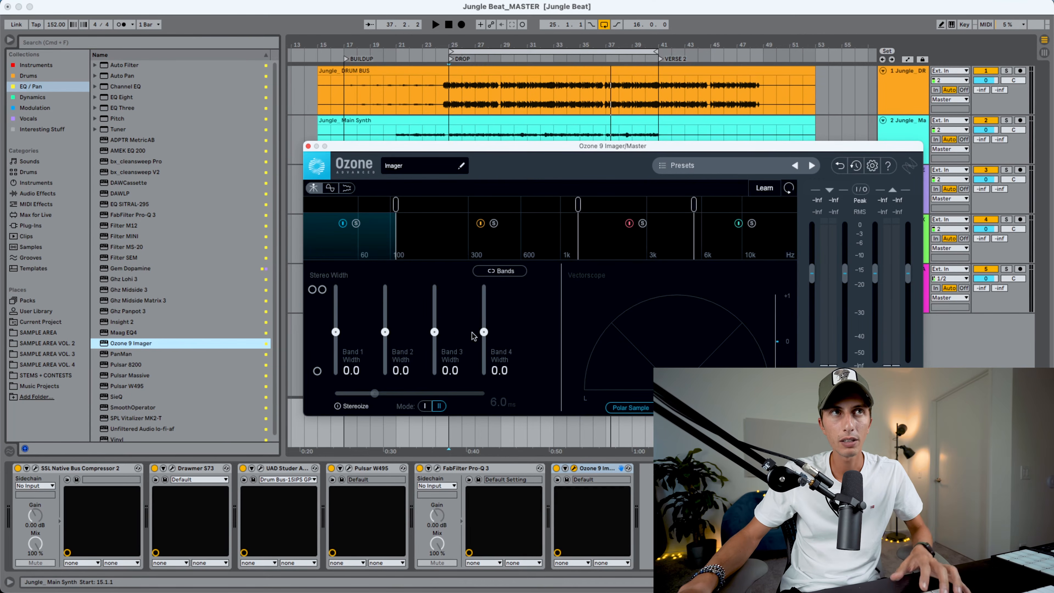
key("space")
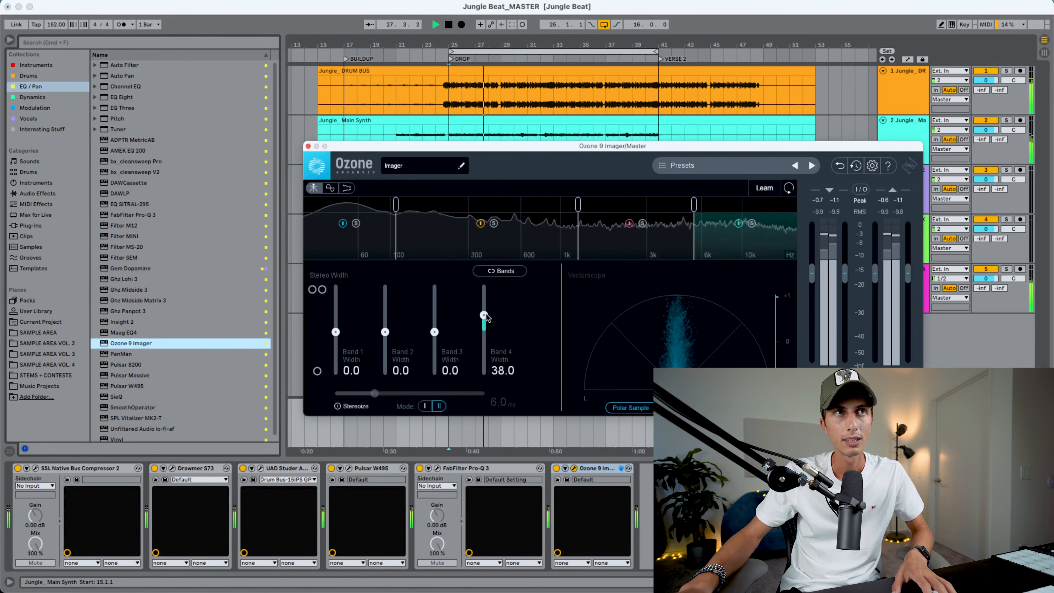
left_click(642, 223)
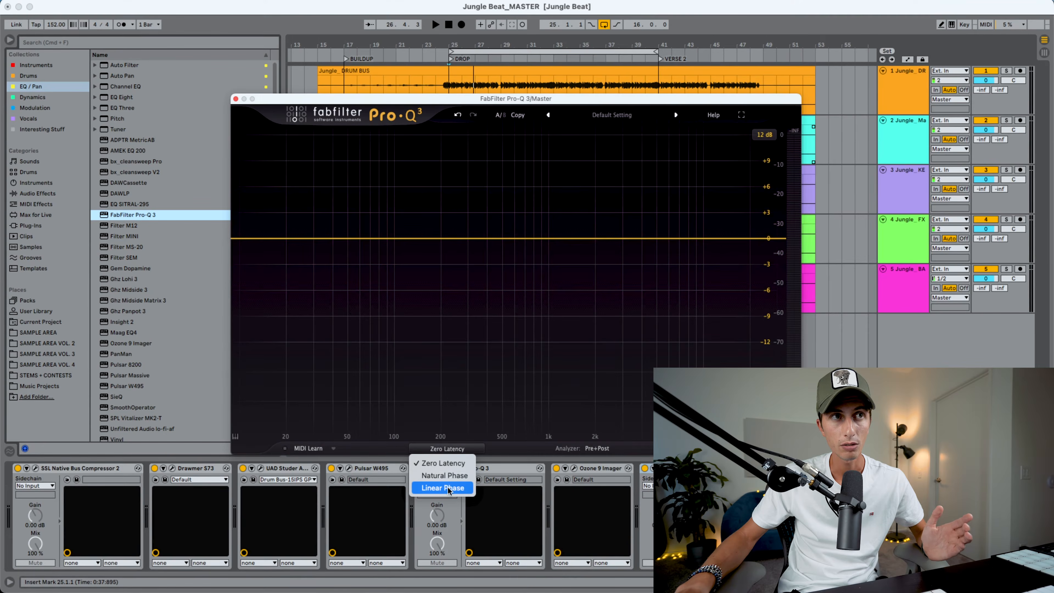
Set the second Pro-Q 3 to Linear Phase with a low cut and an 18000 Hz, 12 dB/oct high cut, and audition it
left_click(304, 239)
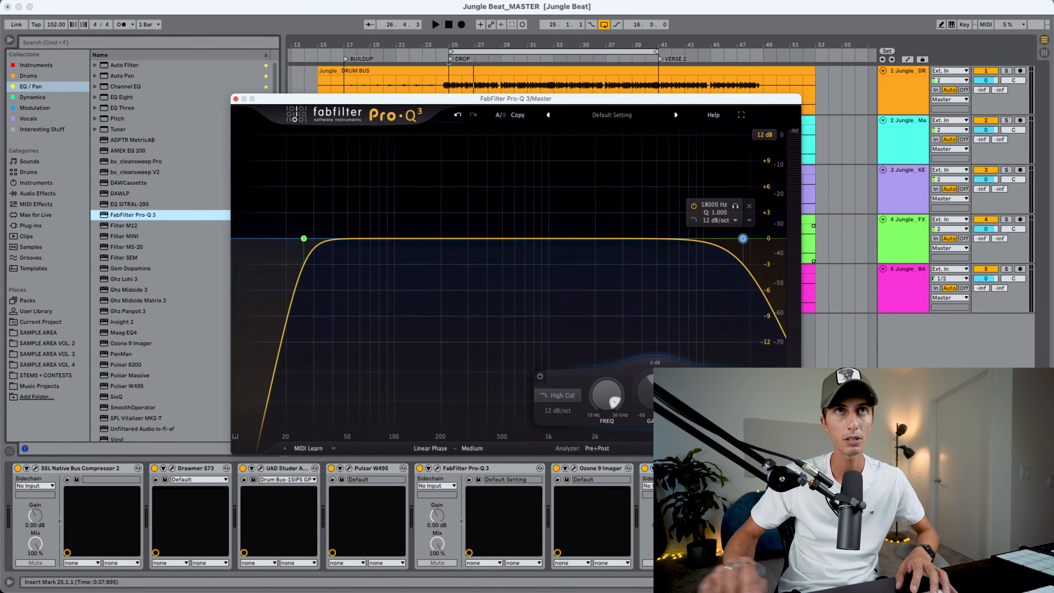
key("space")
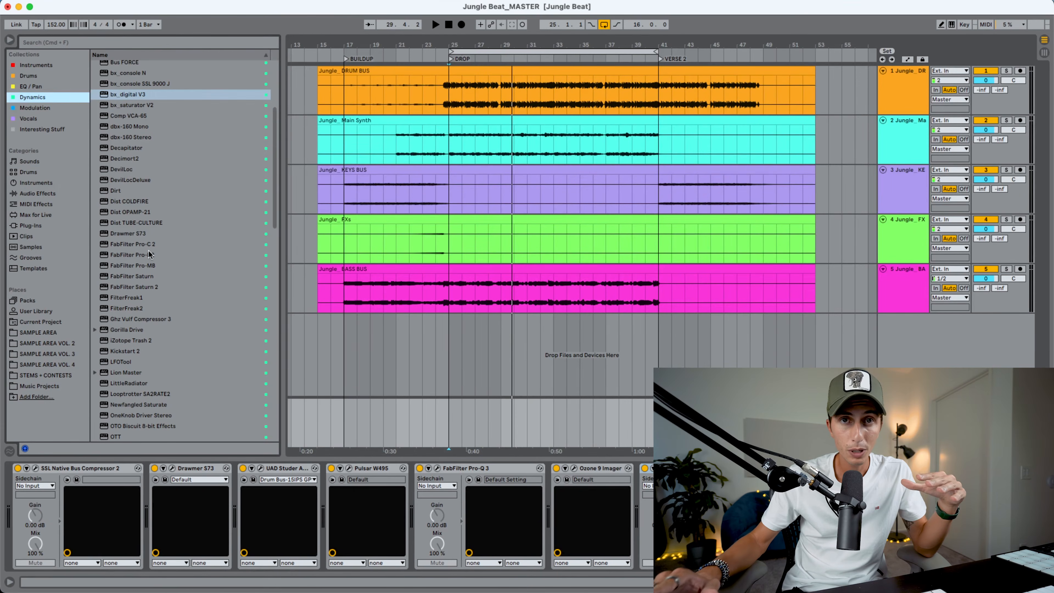
Insert FabFilter Pro-L 2 on the master, load the badhabit Mastering preset and check its limiting style
double_click(139, 255)
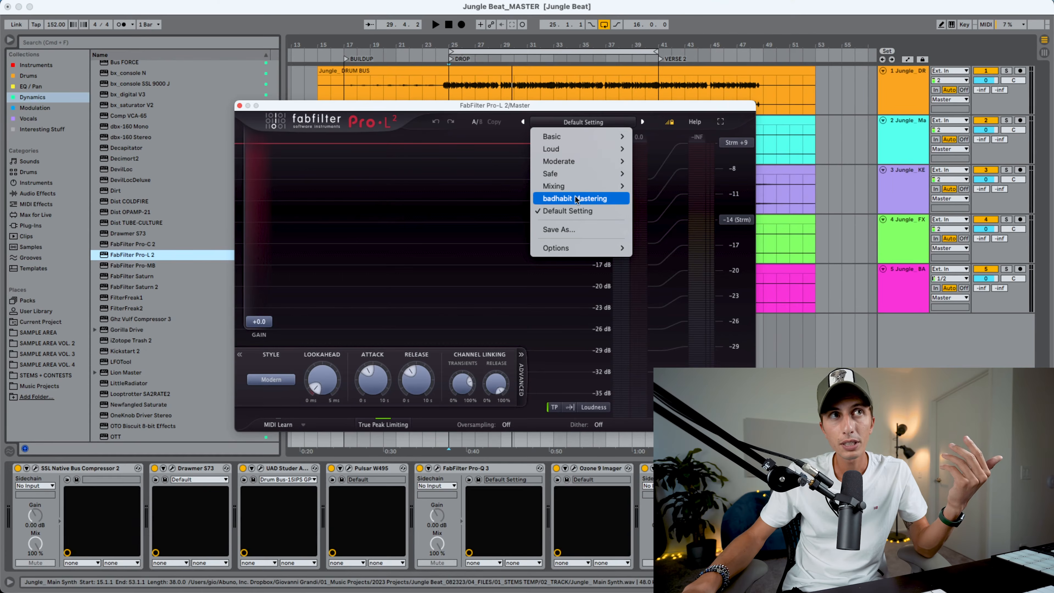
left_click(576, 200)
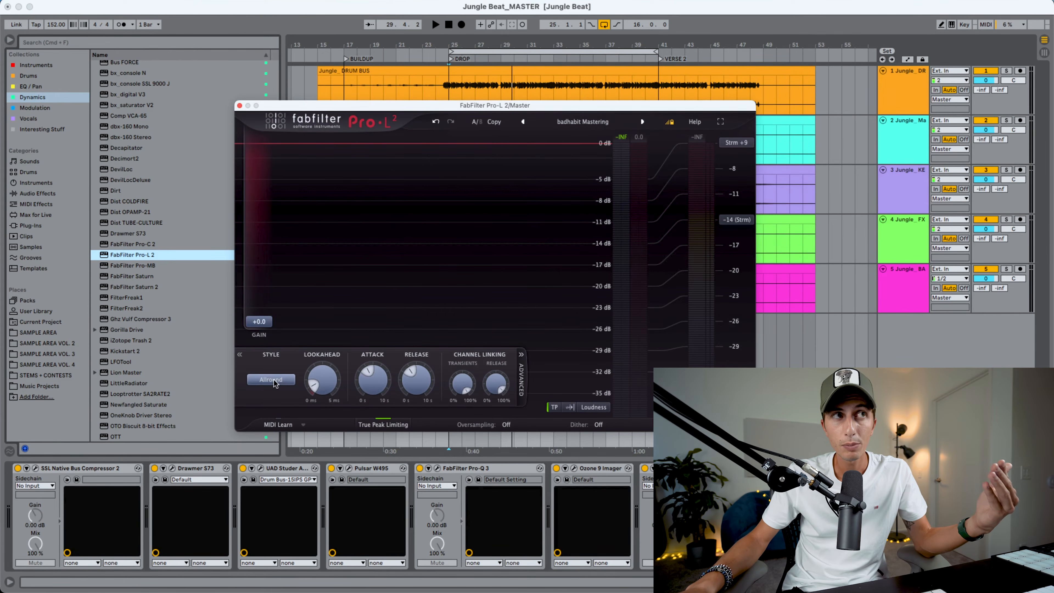
mouse_move(281, 386)
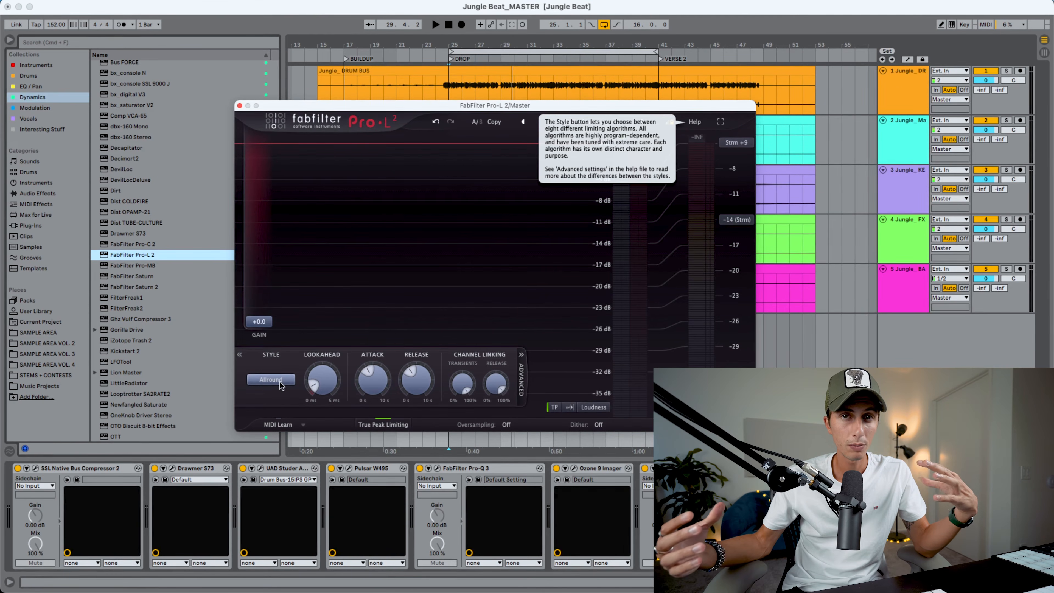
Raise the Pro-L 2 gain to about +4.5 dB during playback, checking gain reduction and short-term loudness
mouse_move(267, 321)
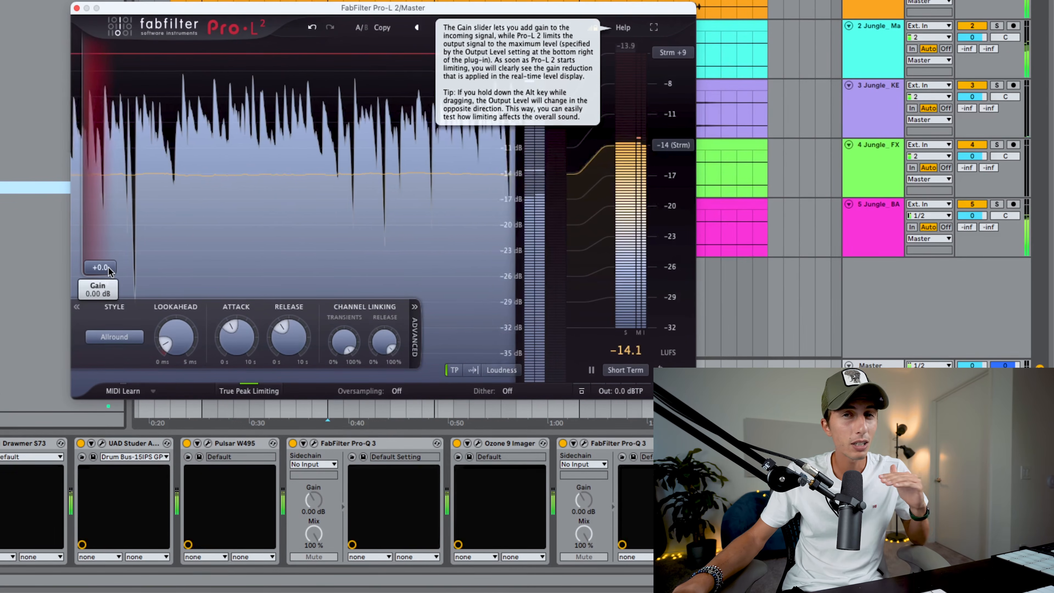
left_click_drag(109, 267, 111, 238)
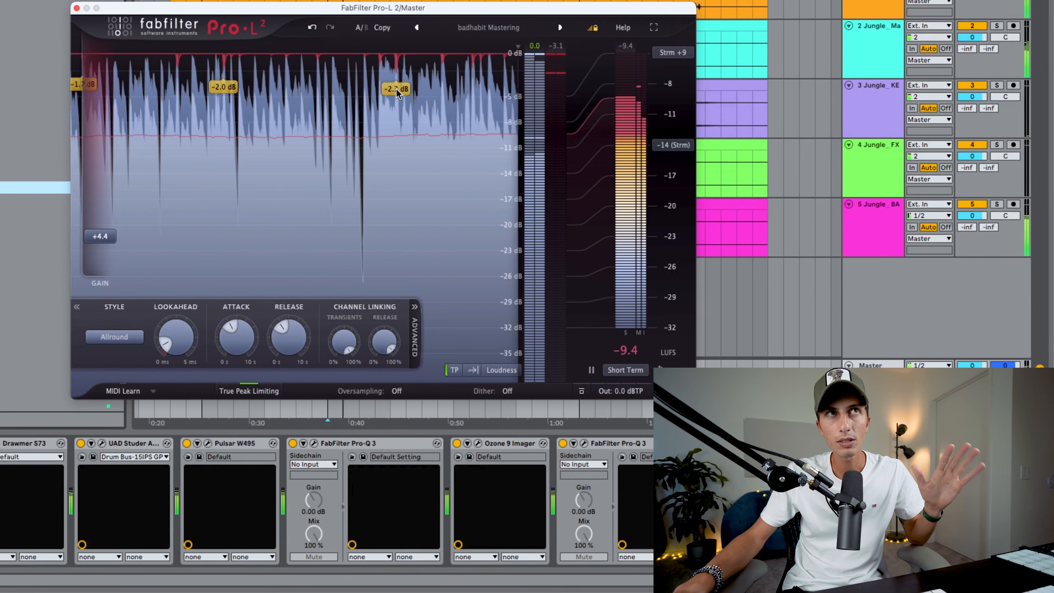
left_click_drag(108, 240, 108, 237)
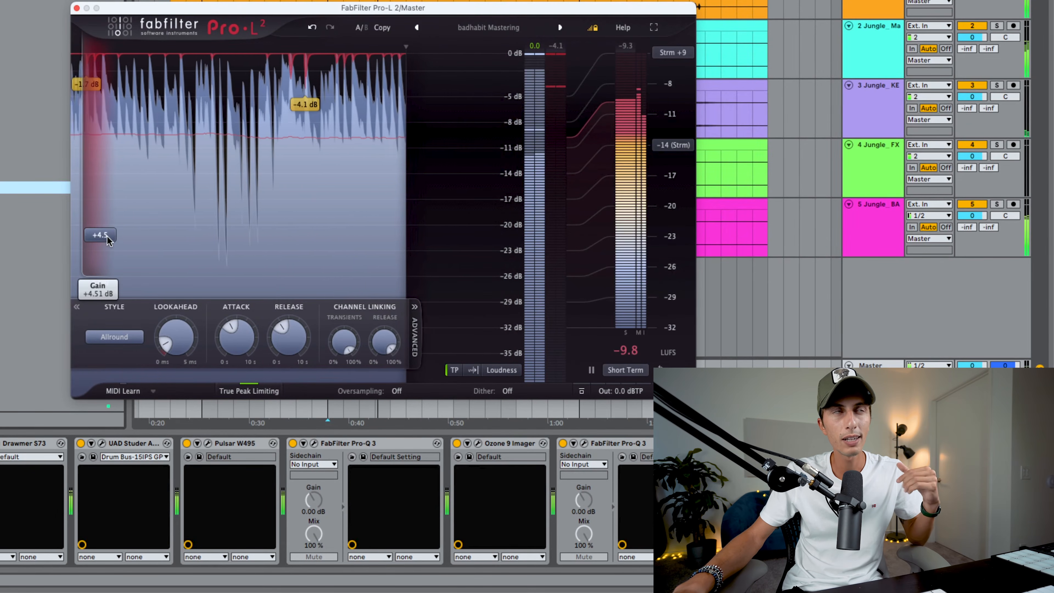
left_click(643, 377)
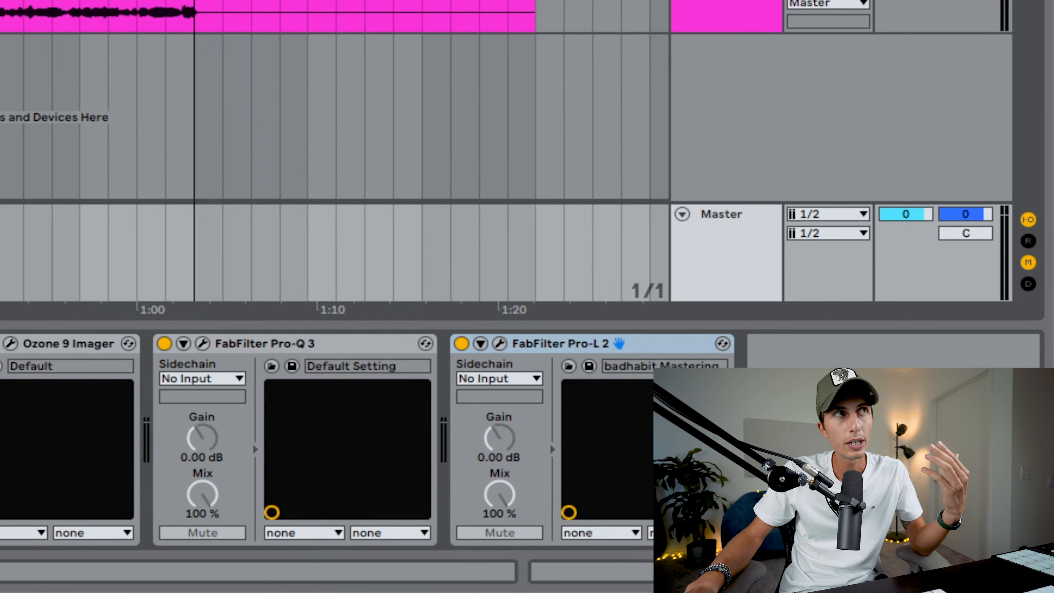
Show the automation and draw a Utility gain ramp on the master down to about -2.97 dB at the drop
left_click_drag(407, 380, 451, 380)
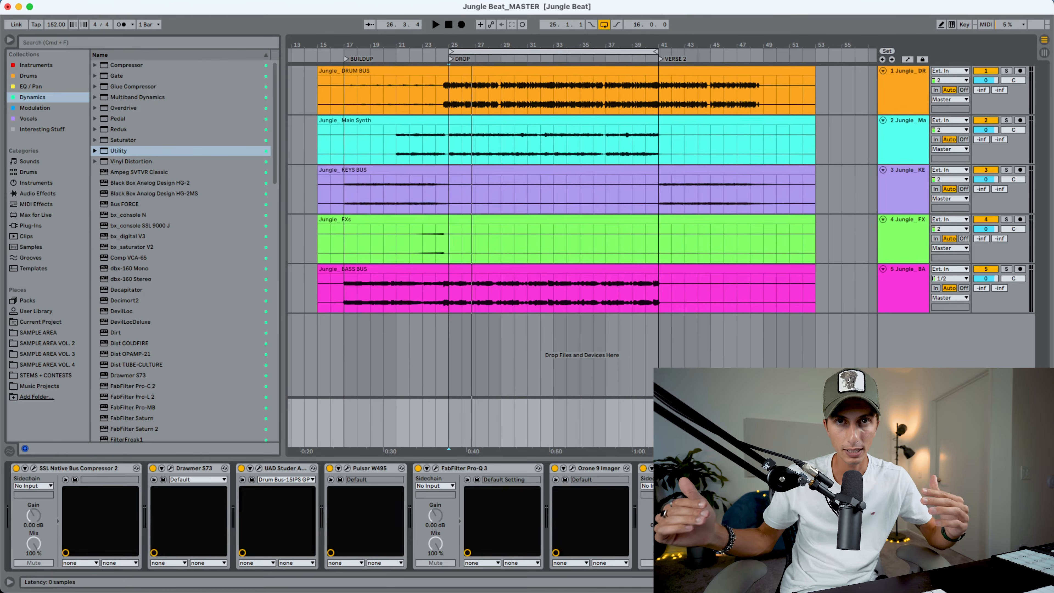
key("a")
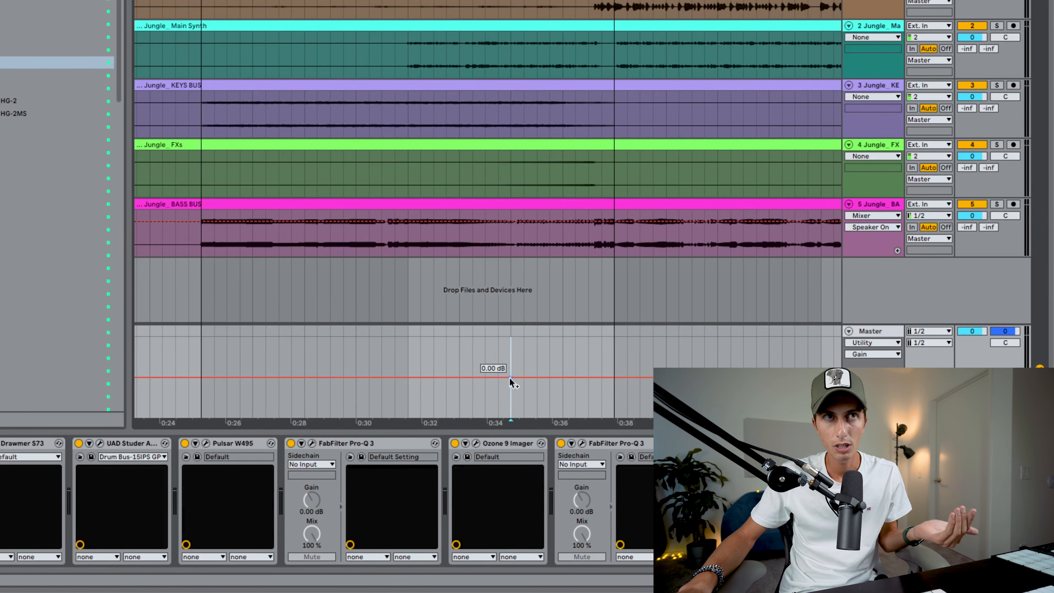
left_click(511, 378)
left_click(614, 377)
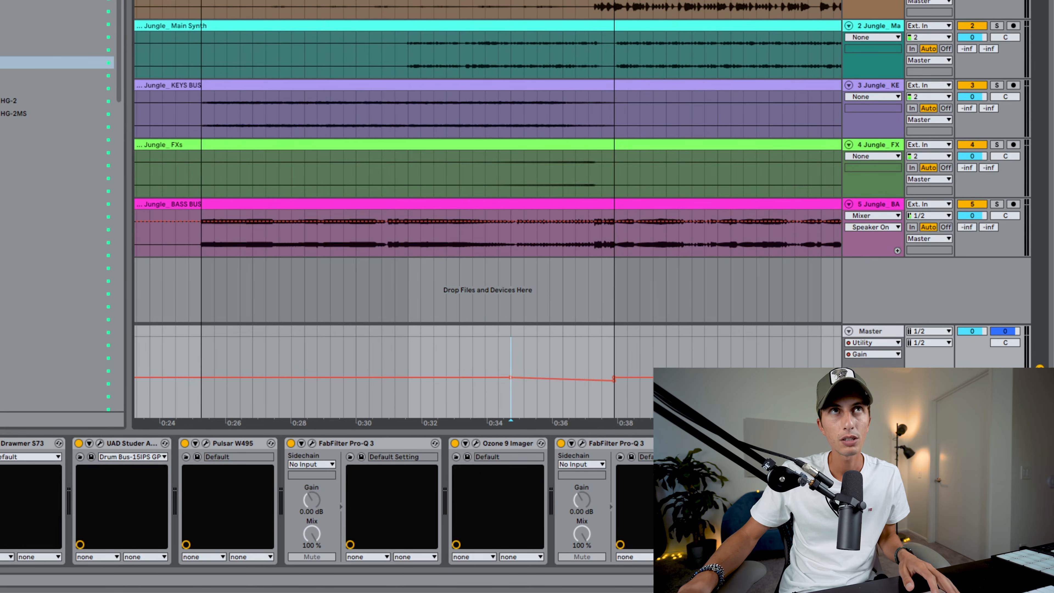
Set the Utility gain breakpoint at the start of the drop to -2.5 dB
scroll(549, 376, "up", 5)
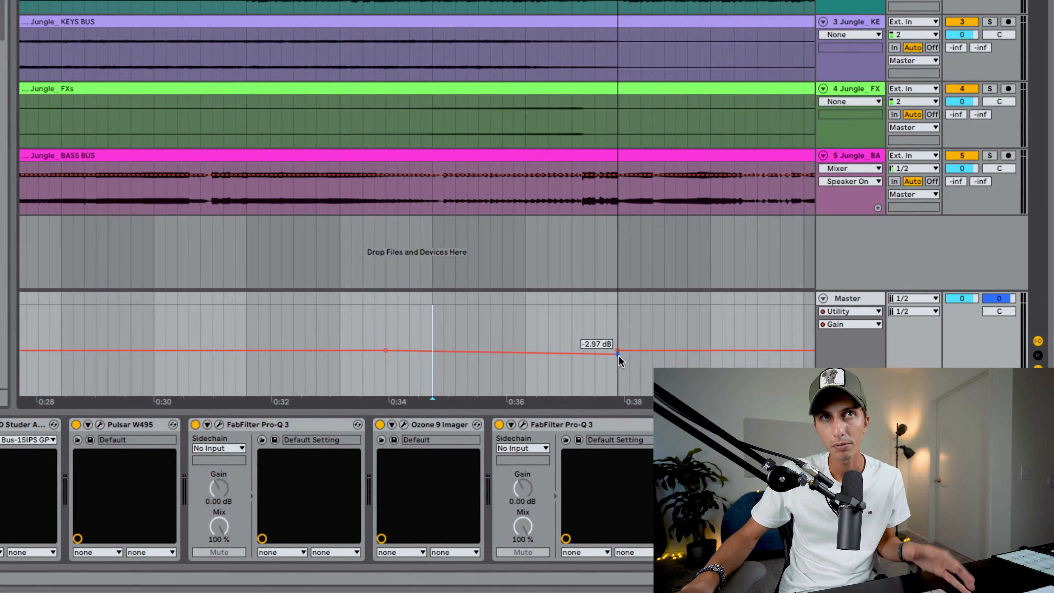
right_click(618, 355)
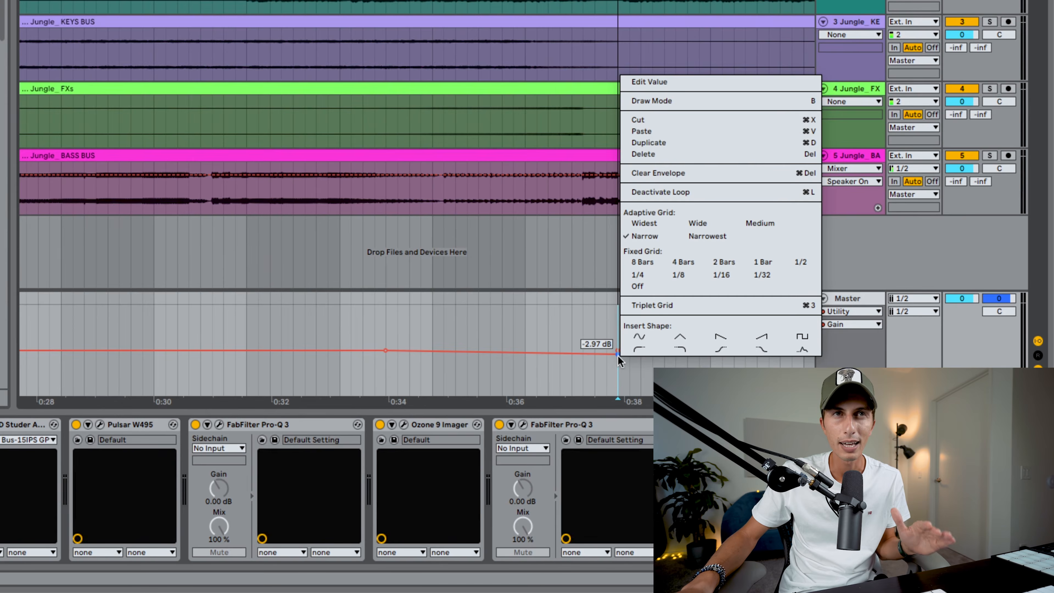
left_click(672, 83)
type("-2.5")
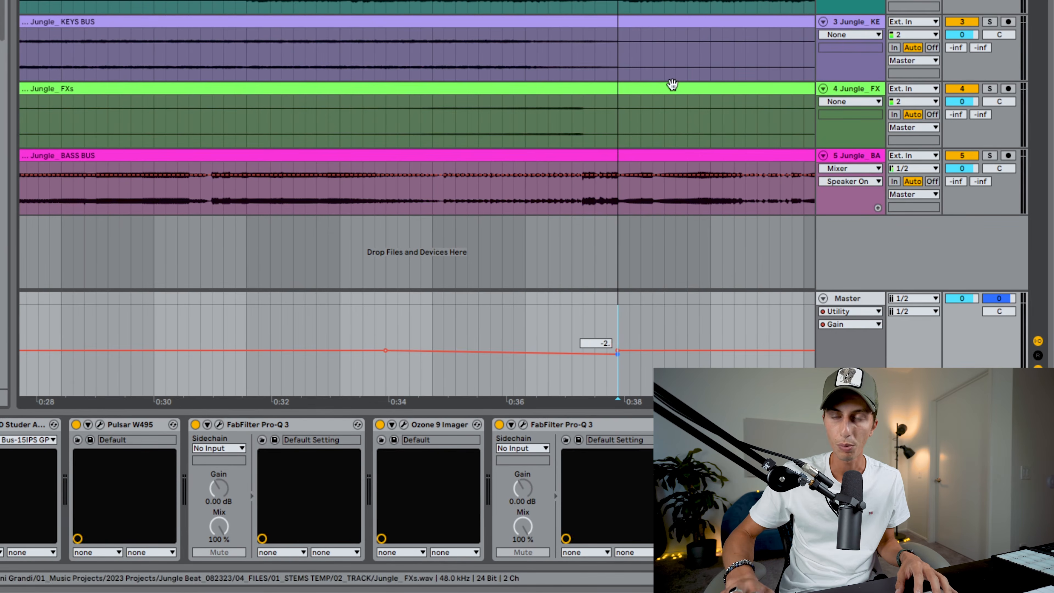
key("Return")
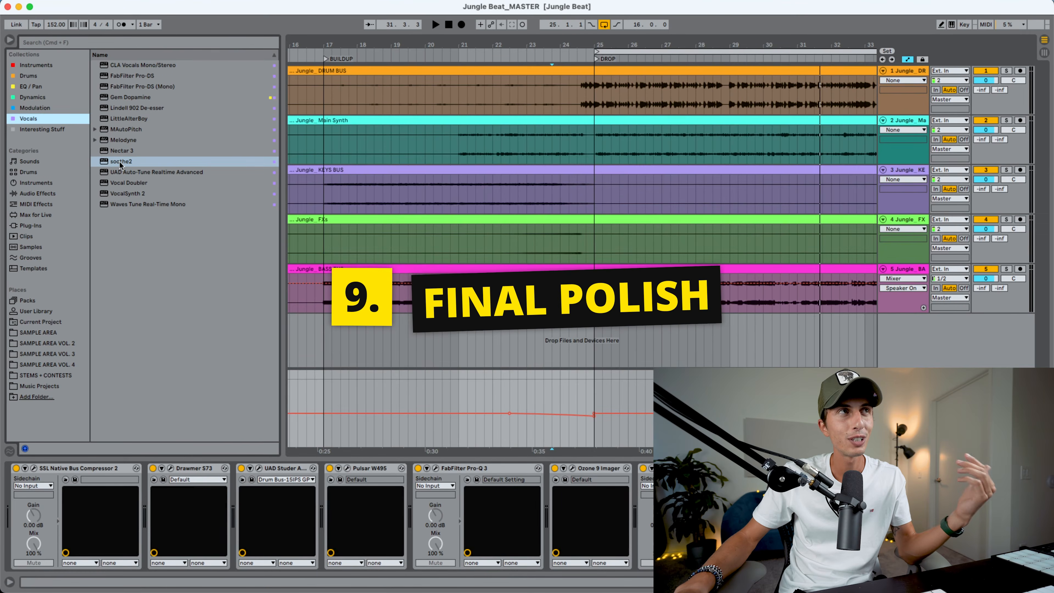
Insert soothe2 on the master, load the "Less mud on the master" preset and monitor its delta signal during playback
left_click(120, 163)
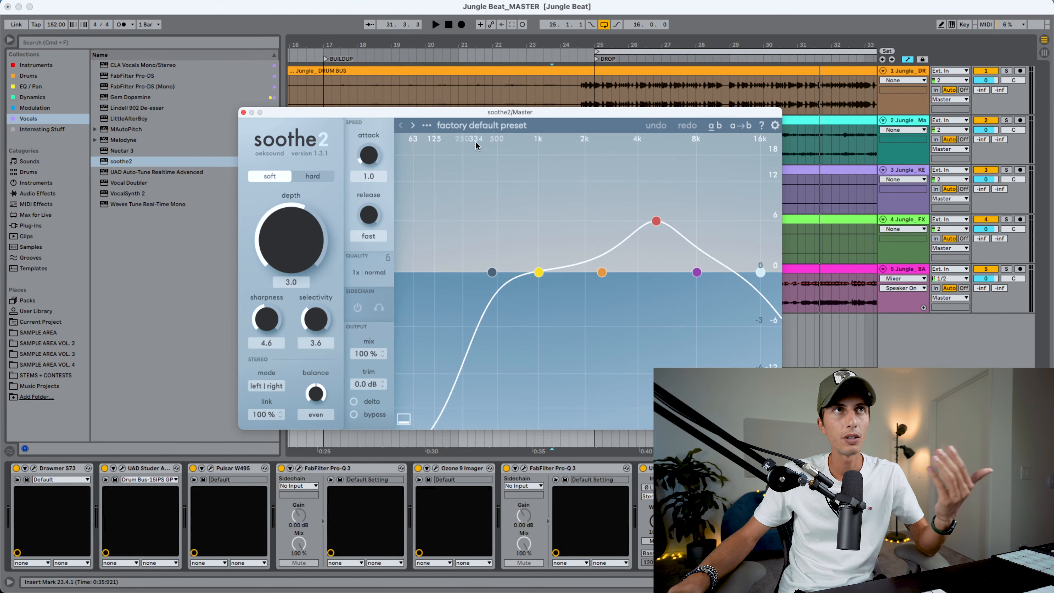
left_click(477, 126)
scroll(457, 291, "down", 2)
left_click(448, 307)
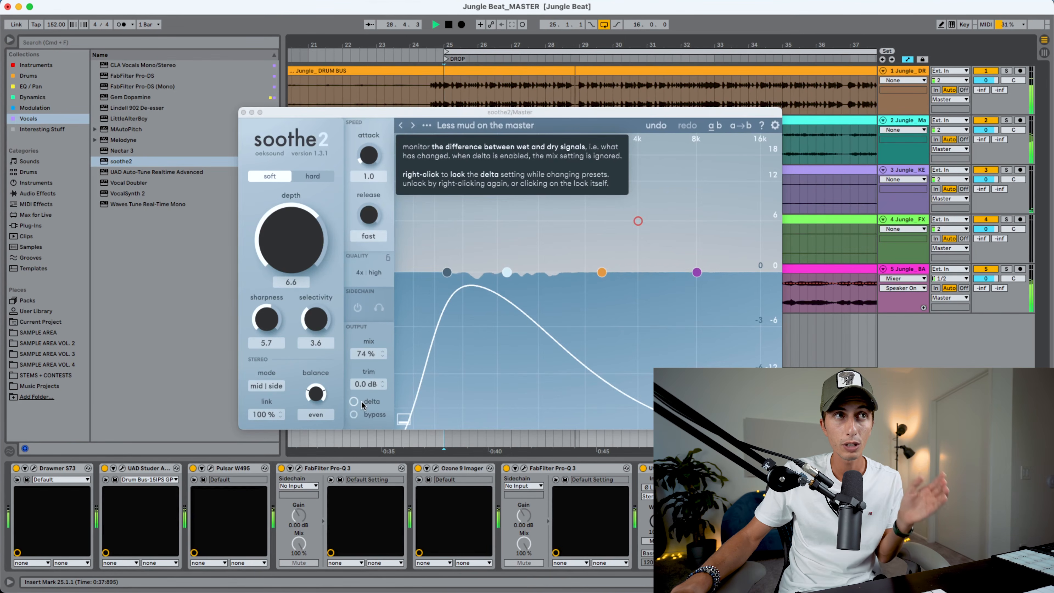
left_click(354, 402)
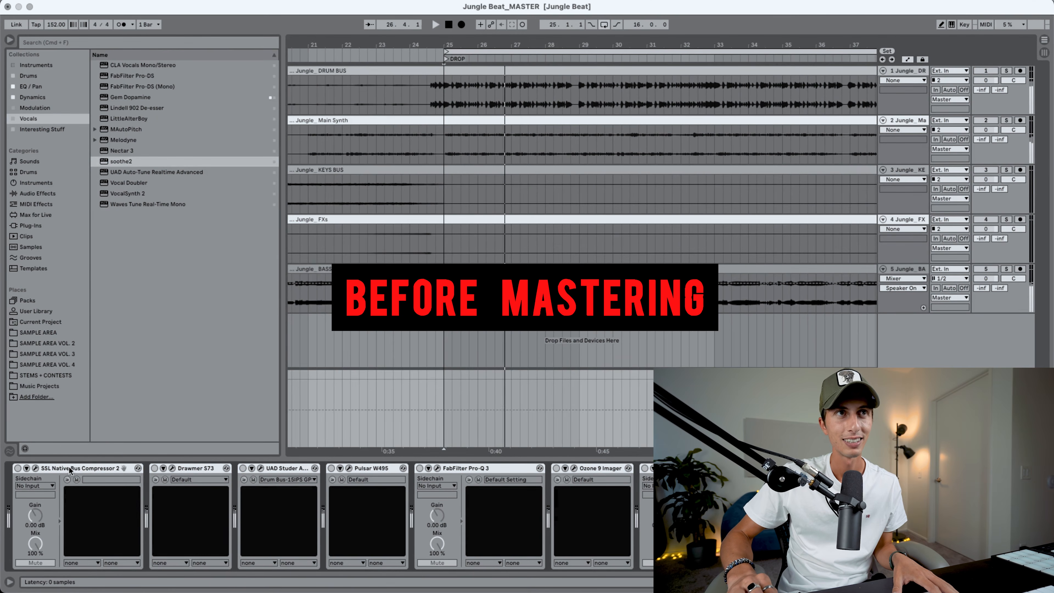
Reactivate the whole mastering chain to compare the drop before and after mastering
key("0")
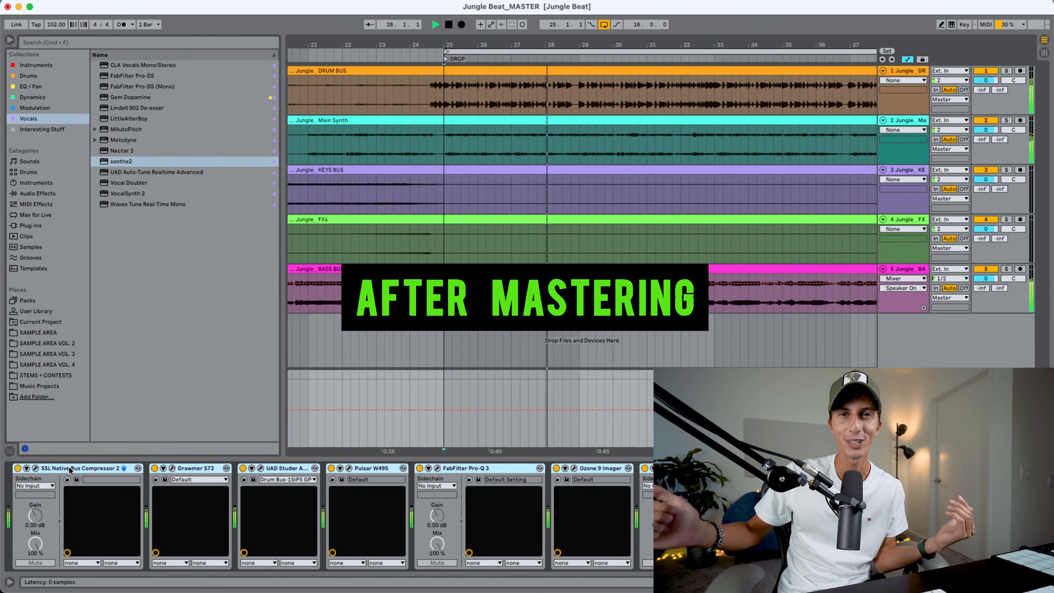